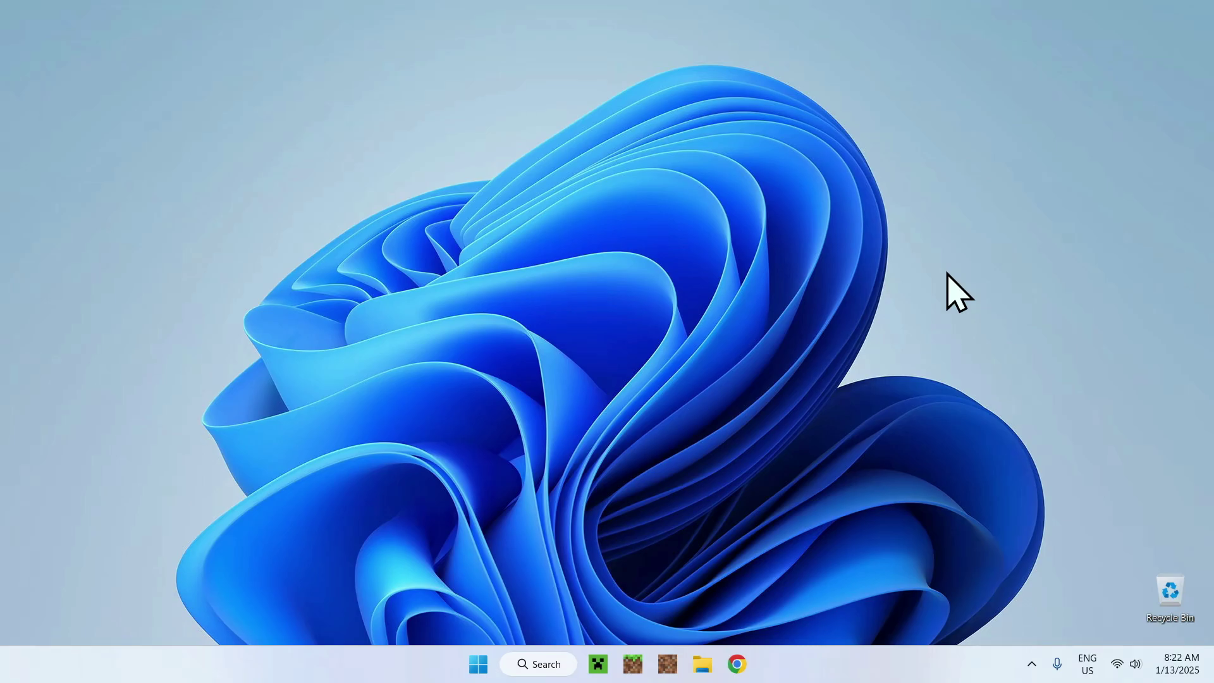
Launch Chrome, search Google for 'Modrinth' and open the Modrinth homepage result
left_click(739, 667)
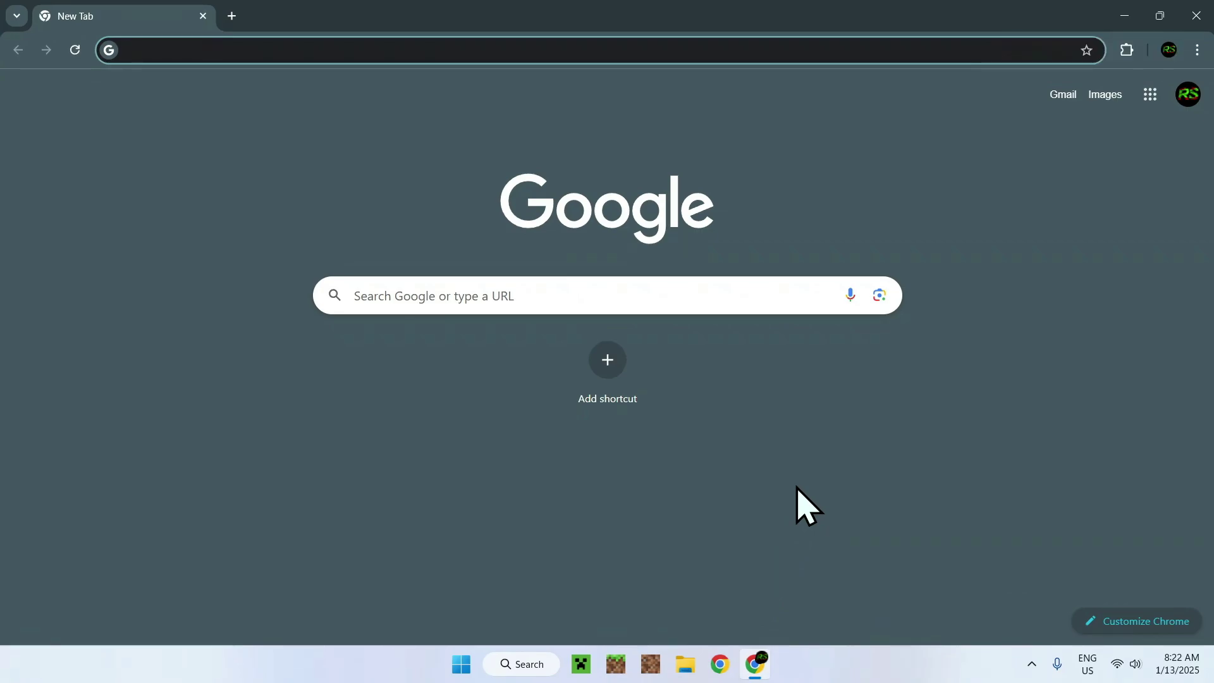
left_click(766, 295)
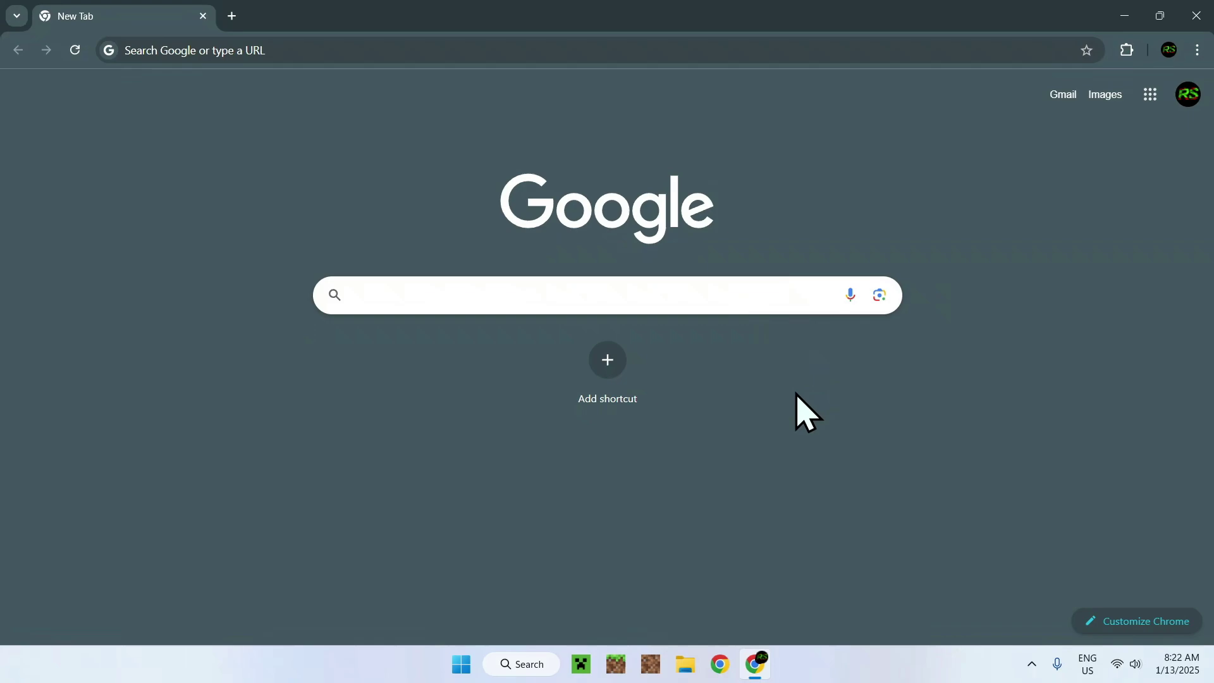
type("Modrinth")
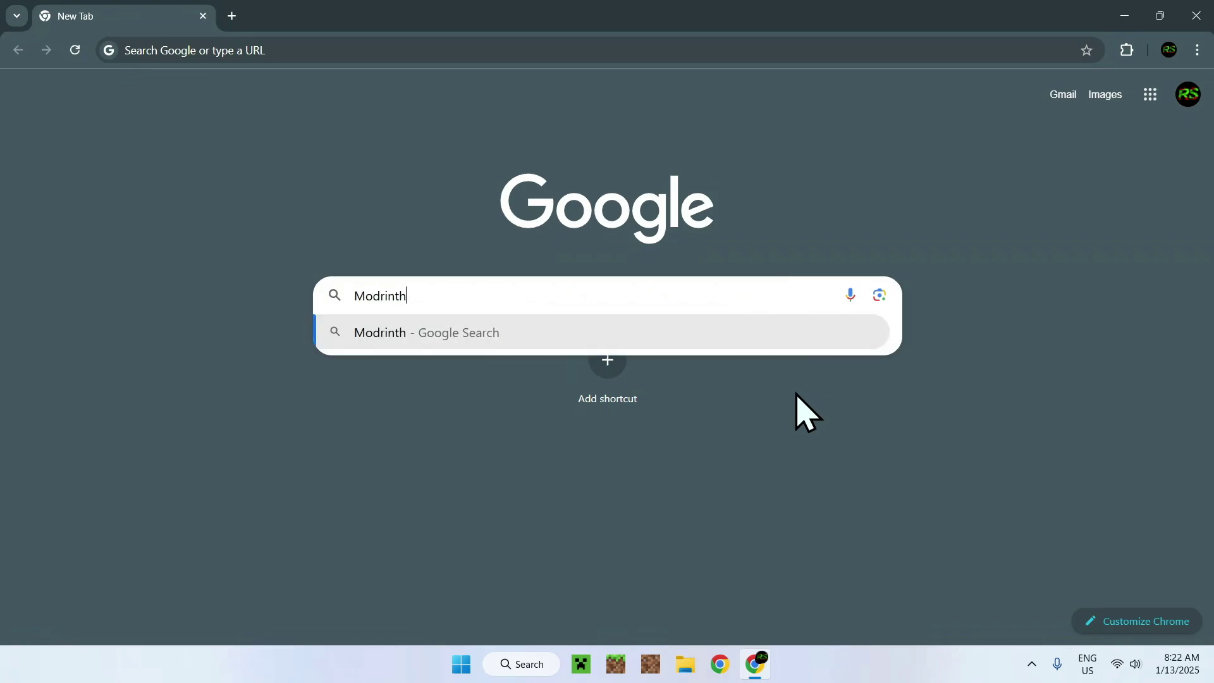
key("Return")
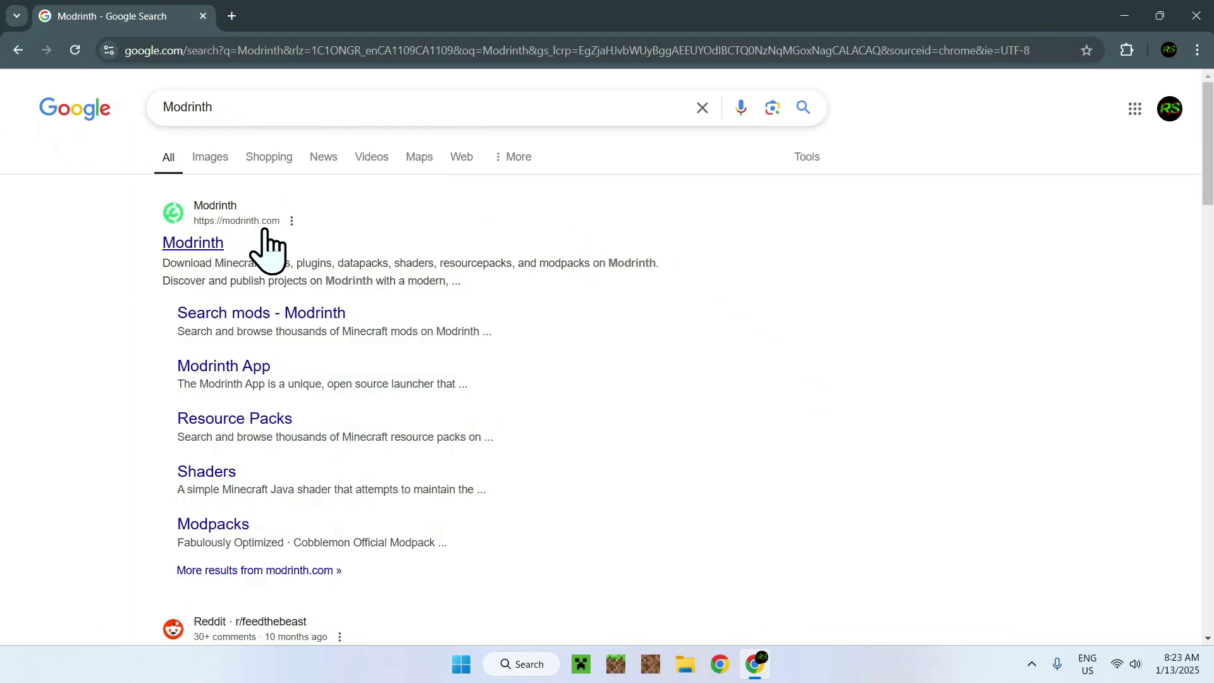
left_click(193, 244)
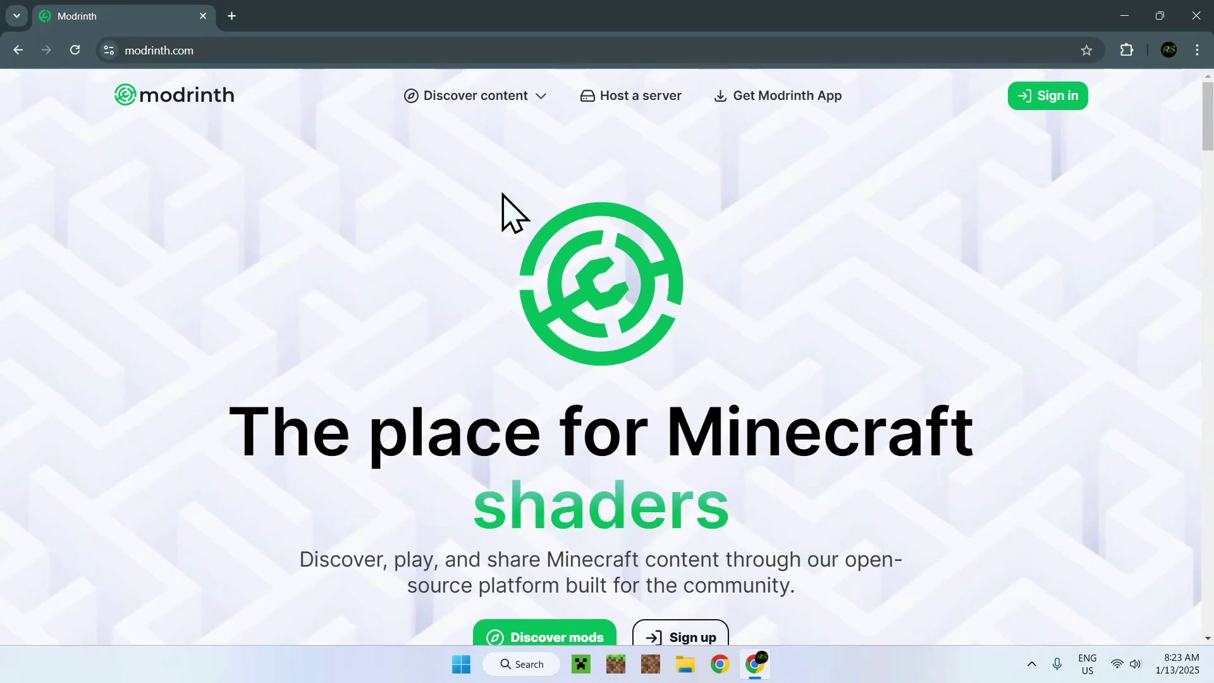
Go to Modrinth's Mods catalogue under Discover content and search it for 'VulkanMod'
left_click(506, 99)
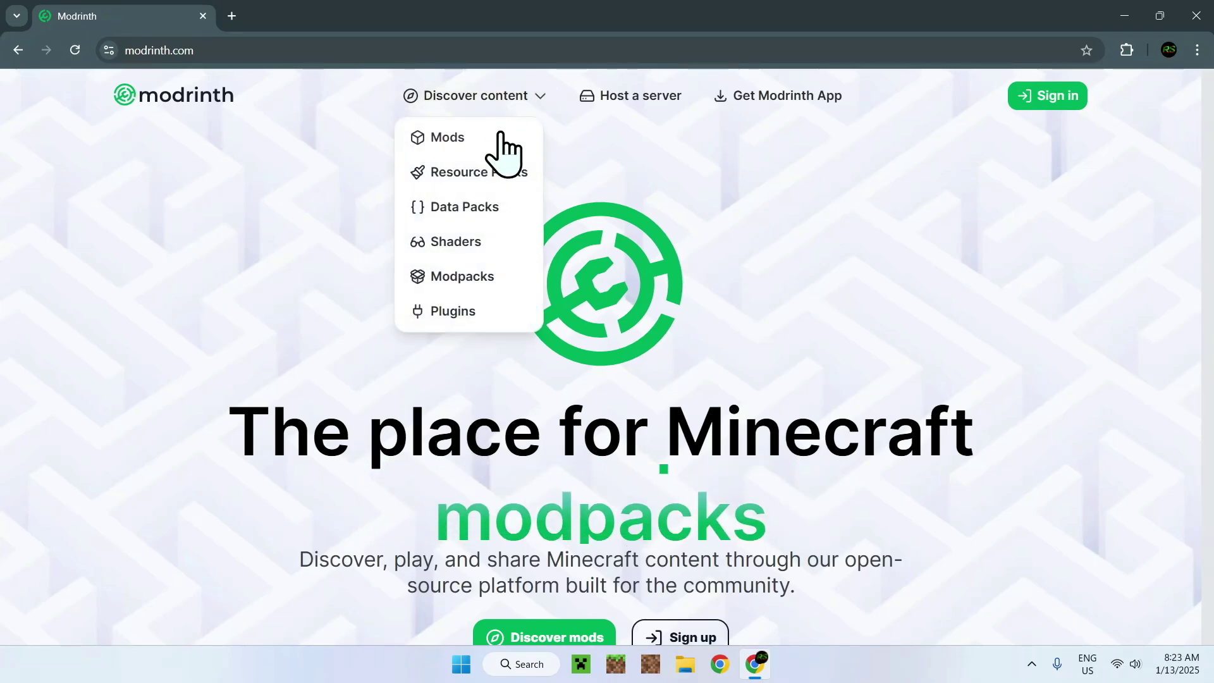
left_click(507, 141)
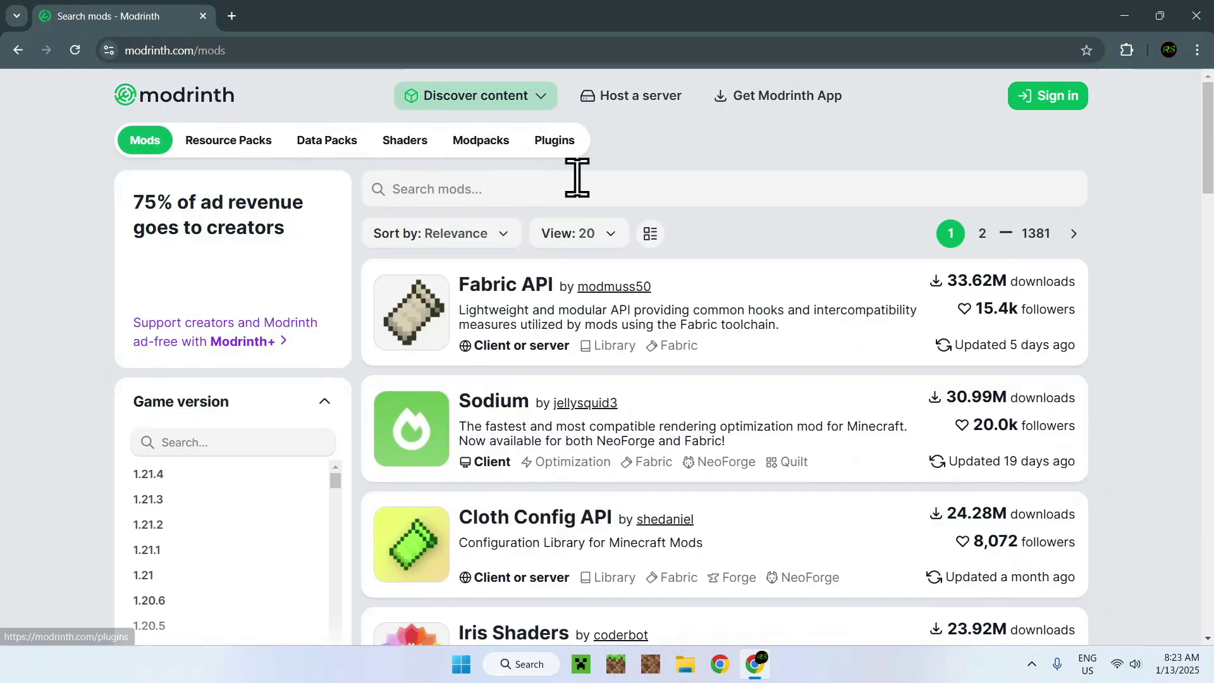
left_click(593, 189)
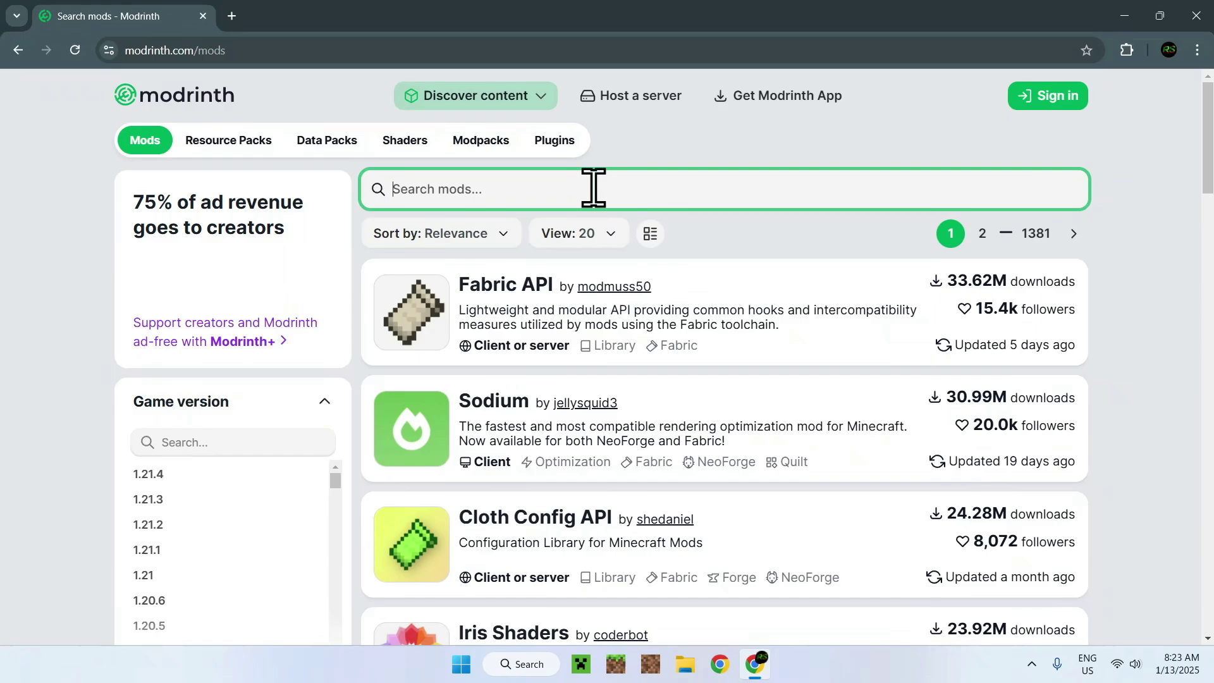
type("Vul")
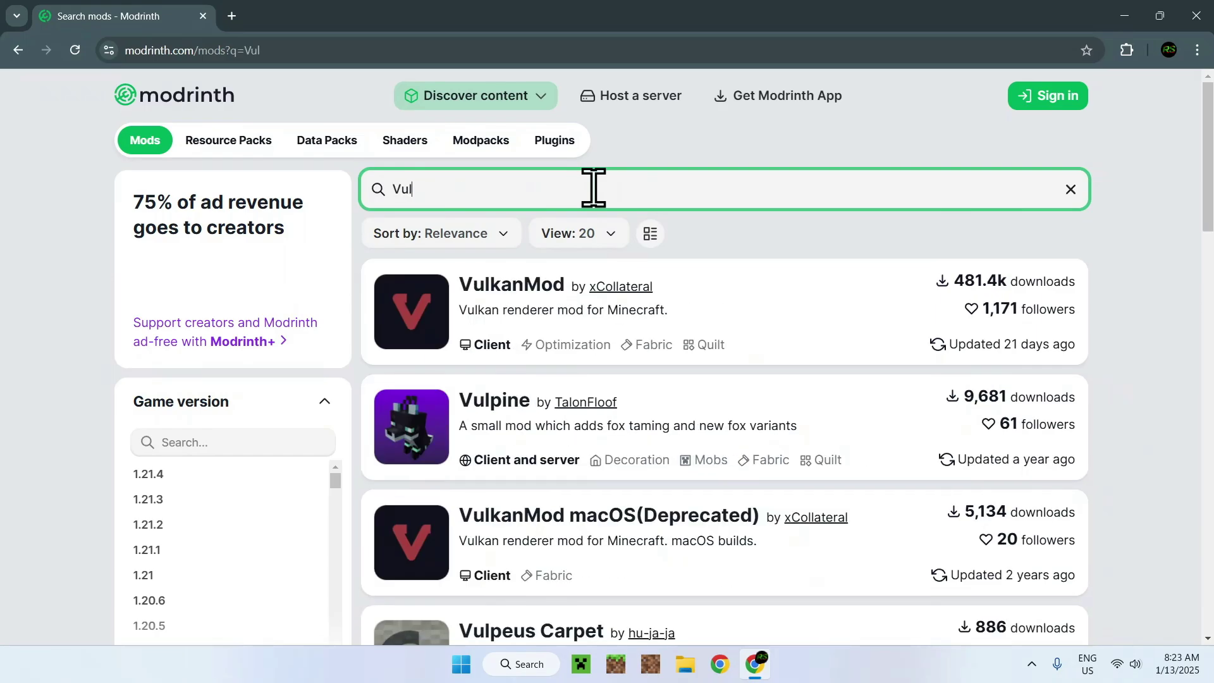
type("kanMod")
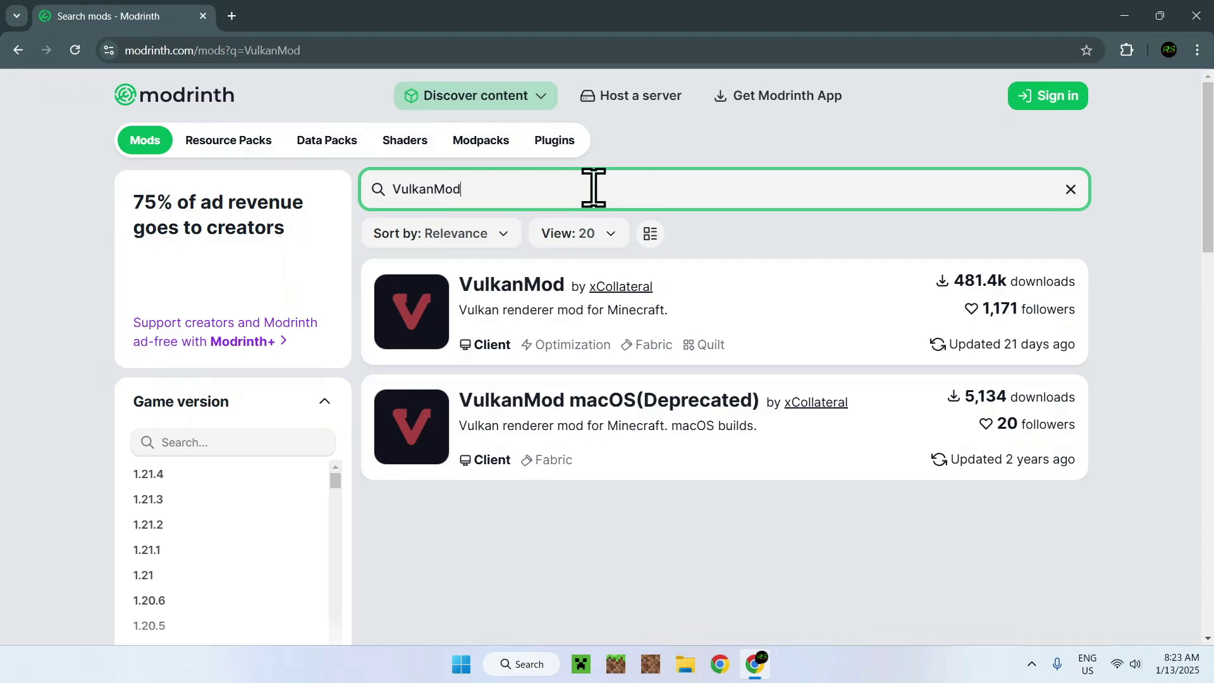
Show VulkanMod's Versions list filtered to Minecraft 1.21.4, leaving releases 0.5.3 and 0.5.2
left_click(510, 301)
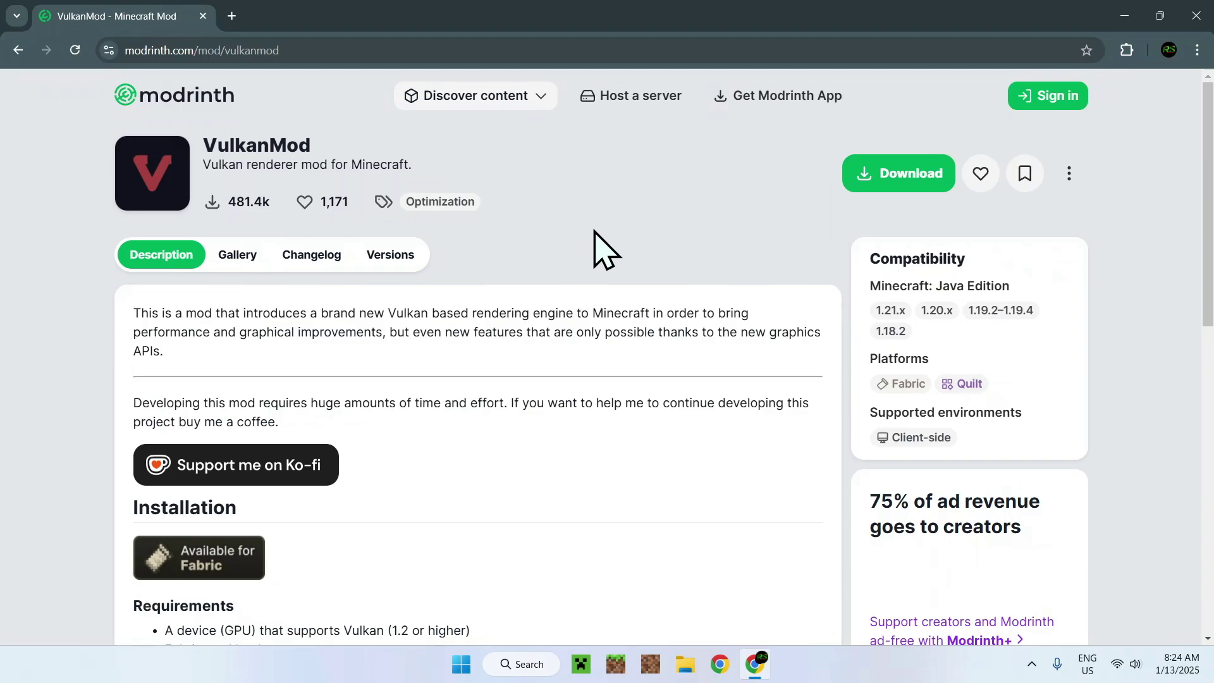
left_click(390, 254)
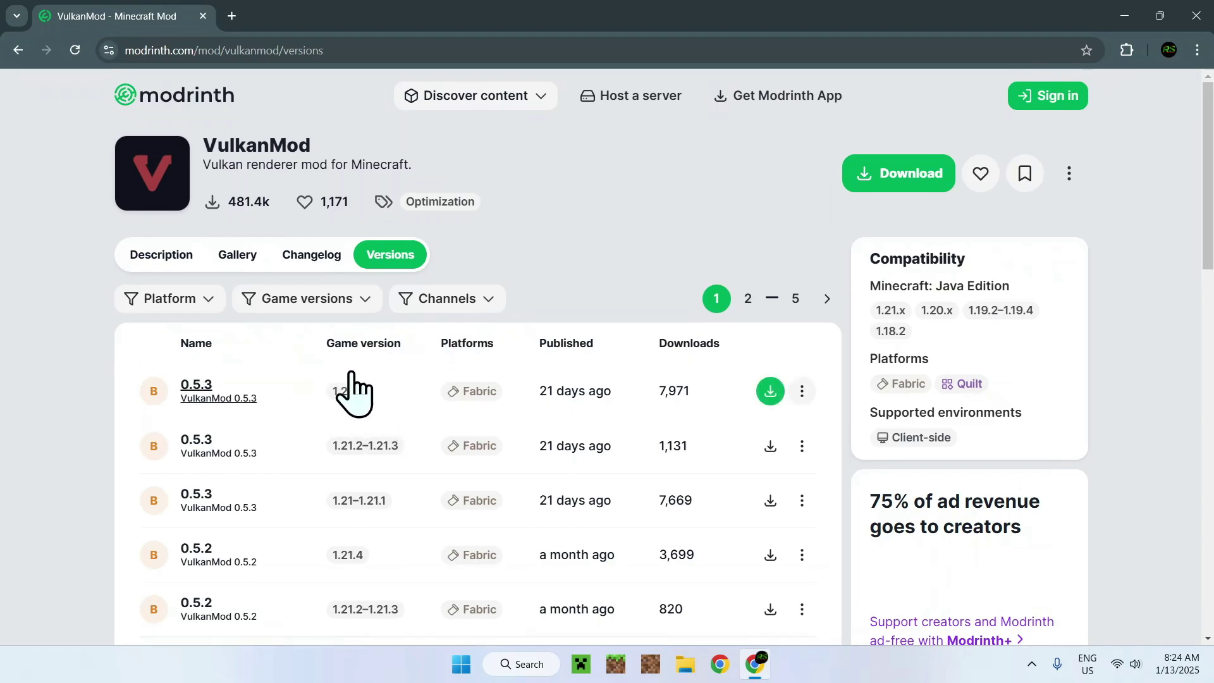
left_click(323, 298)
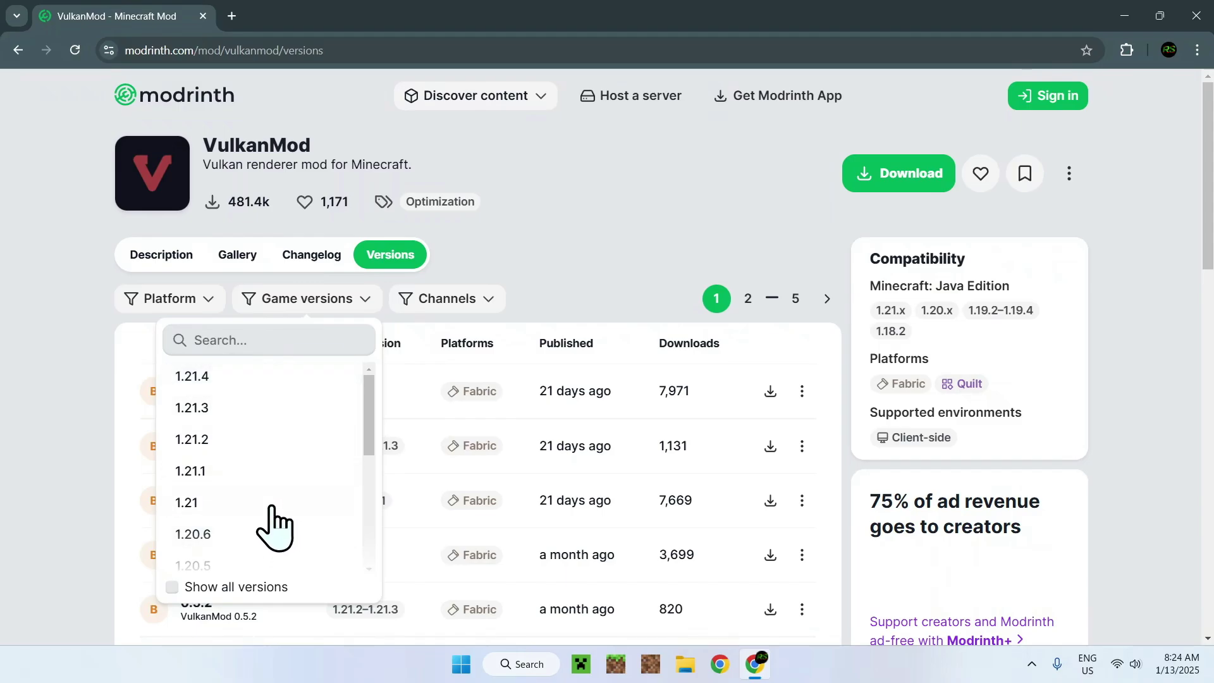
left_click(277, 379)
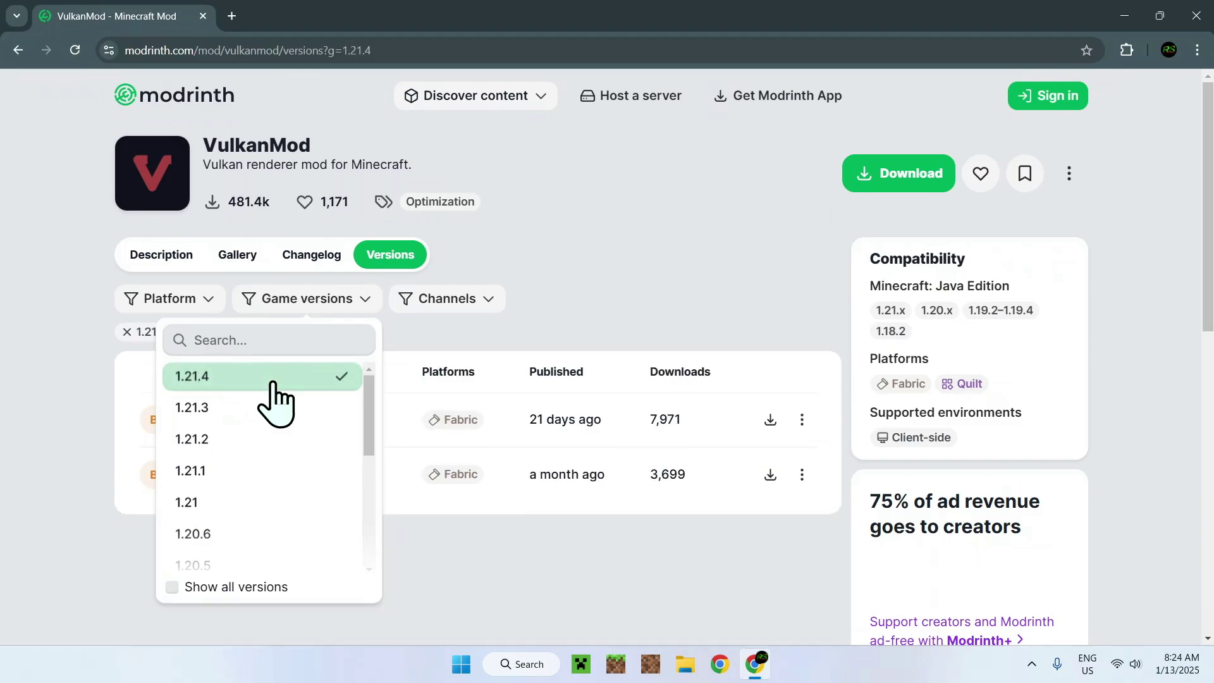
left_click(607, 314)
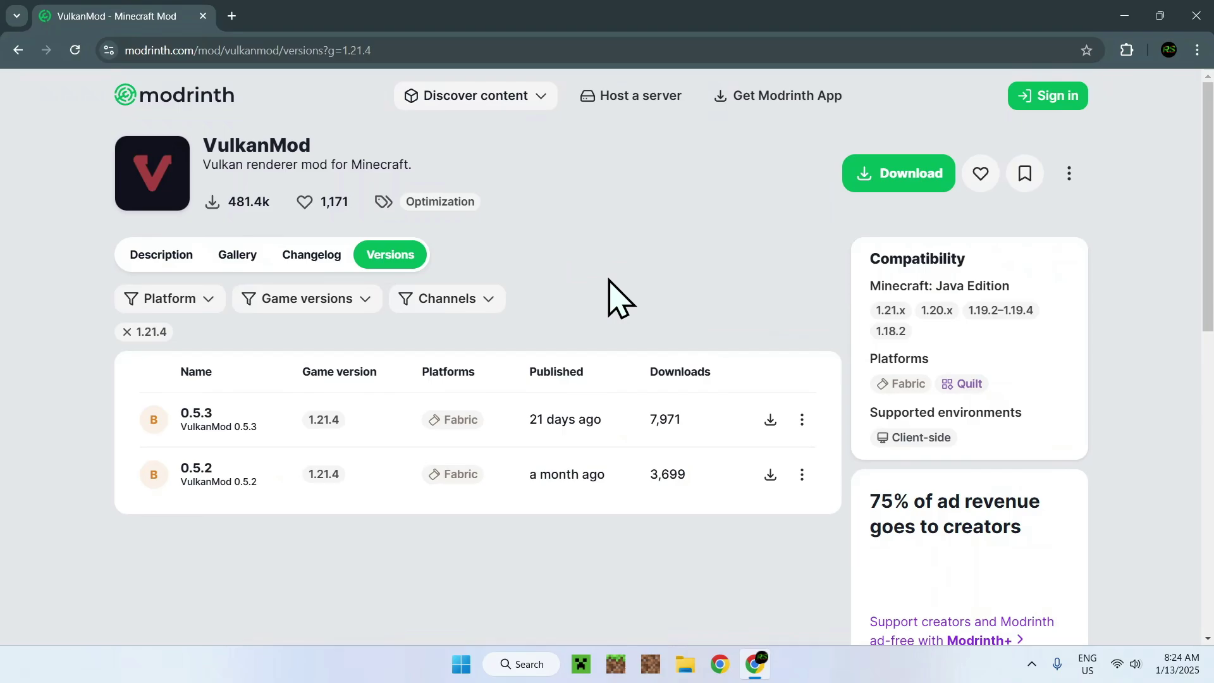
Download VulkanMod_1.21.4-0.5.3.jar (18.9 MB) and view the VulkanMod 0.5.3 version page
left_click(770, 420)
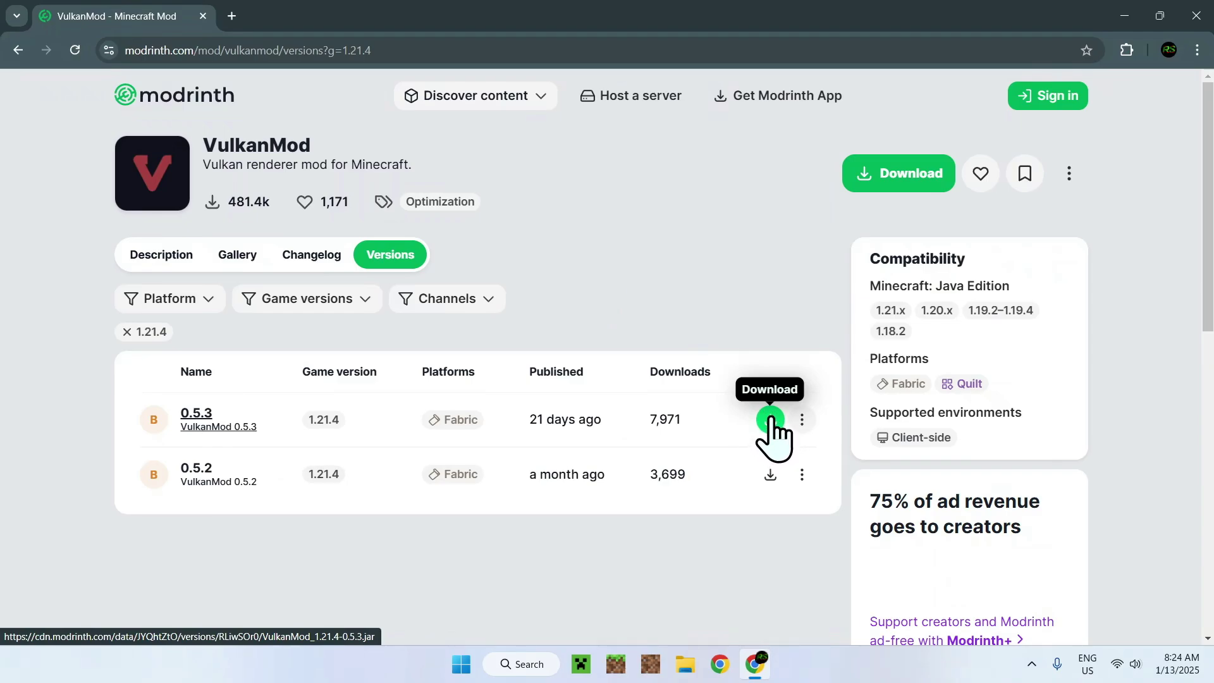
left_click(770, 419)
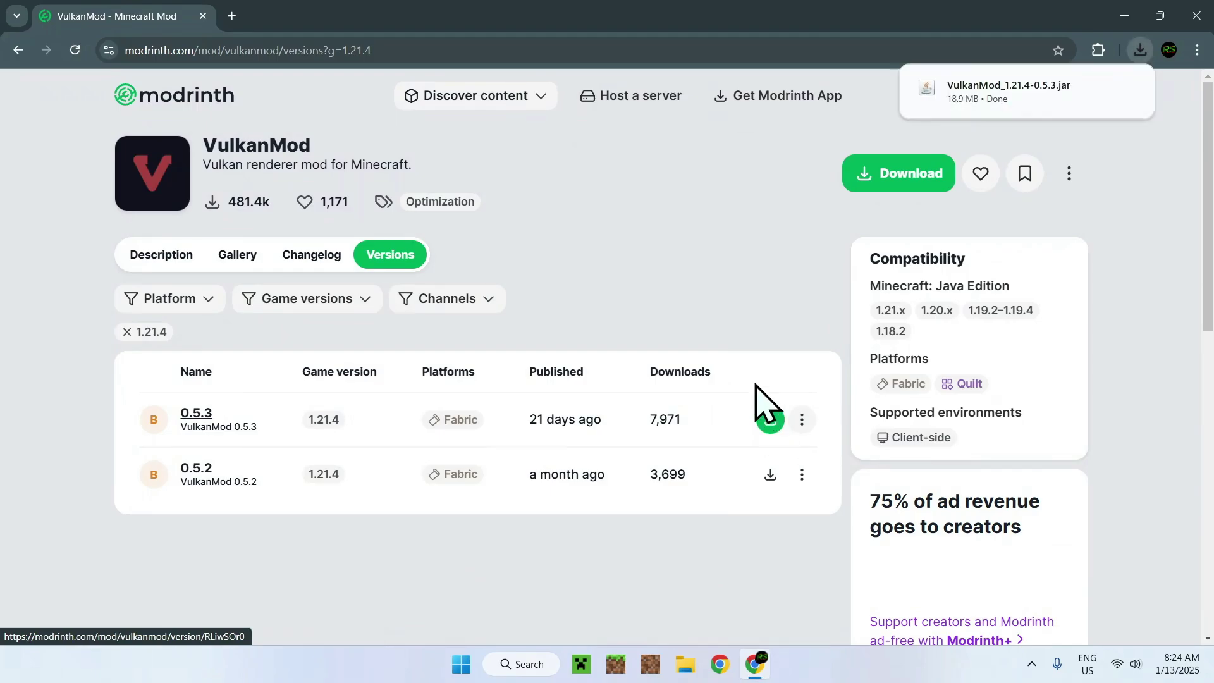
left_click(197, 416)
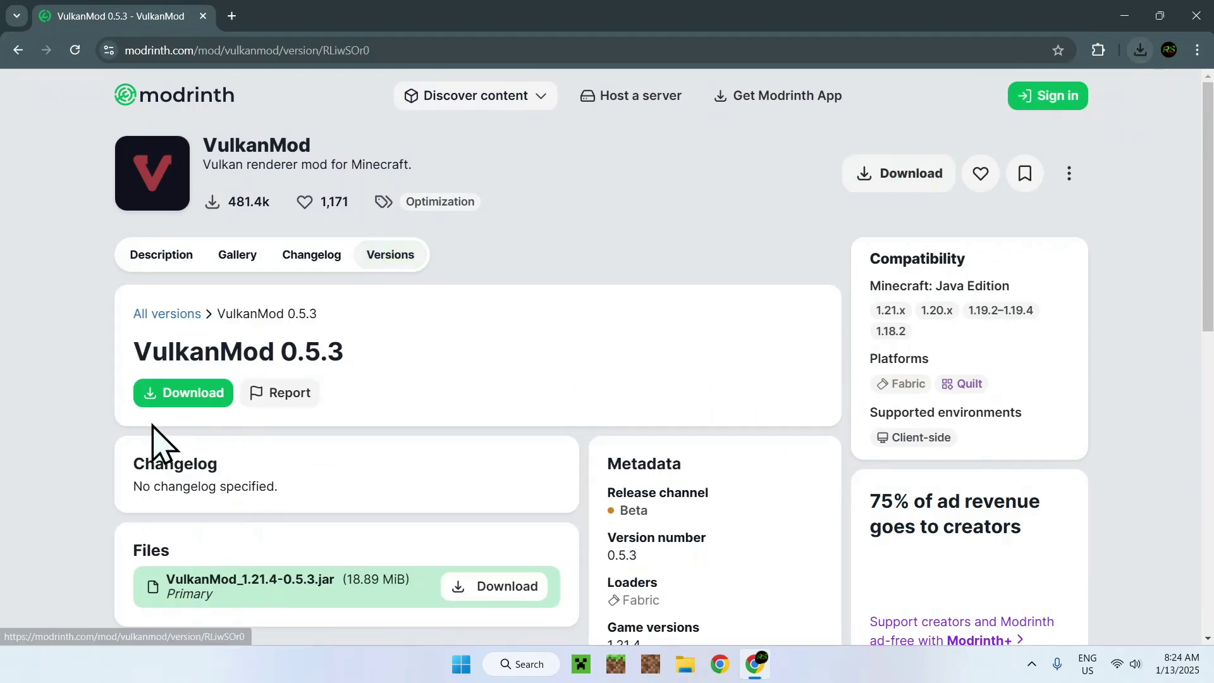
scroll(57, 436, "down", 2)
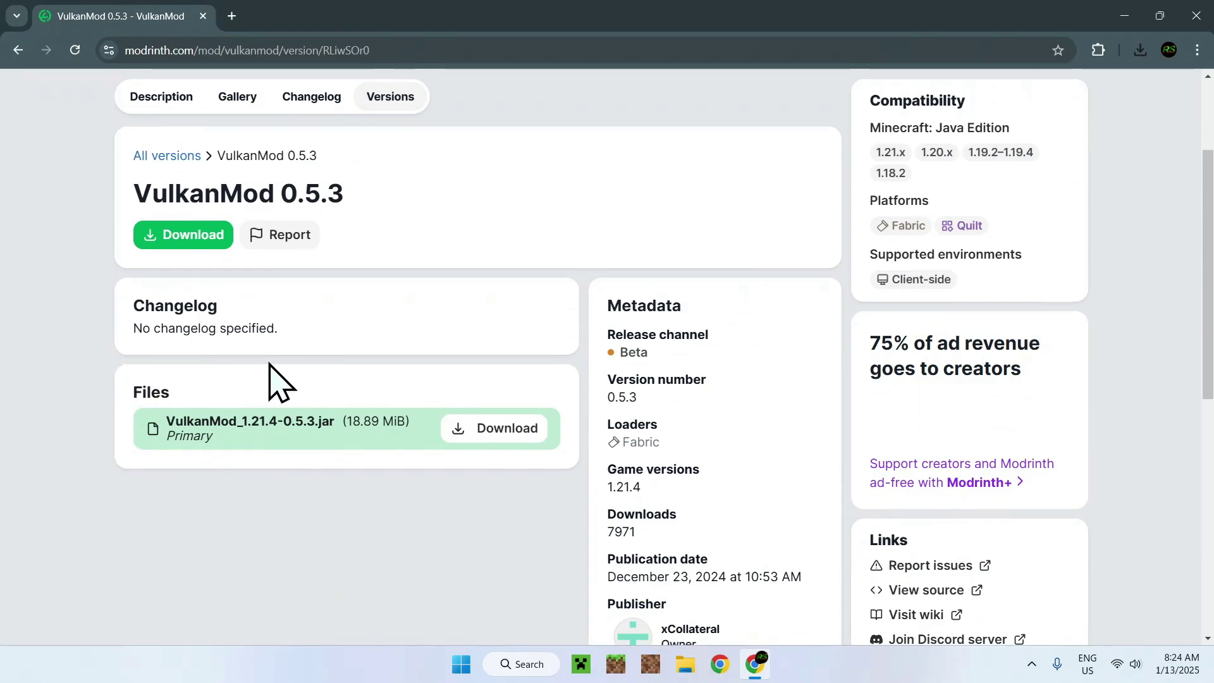
scroll(225, 380, "up", 3)
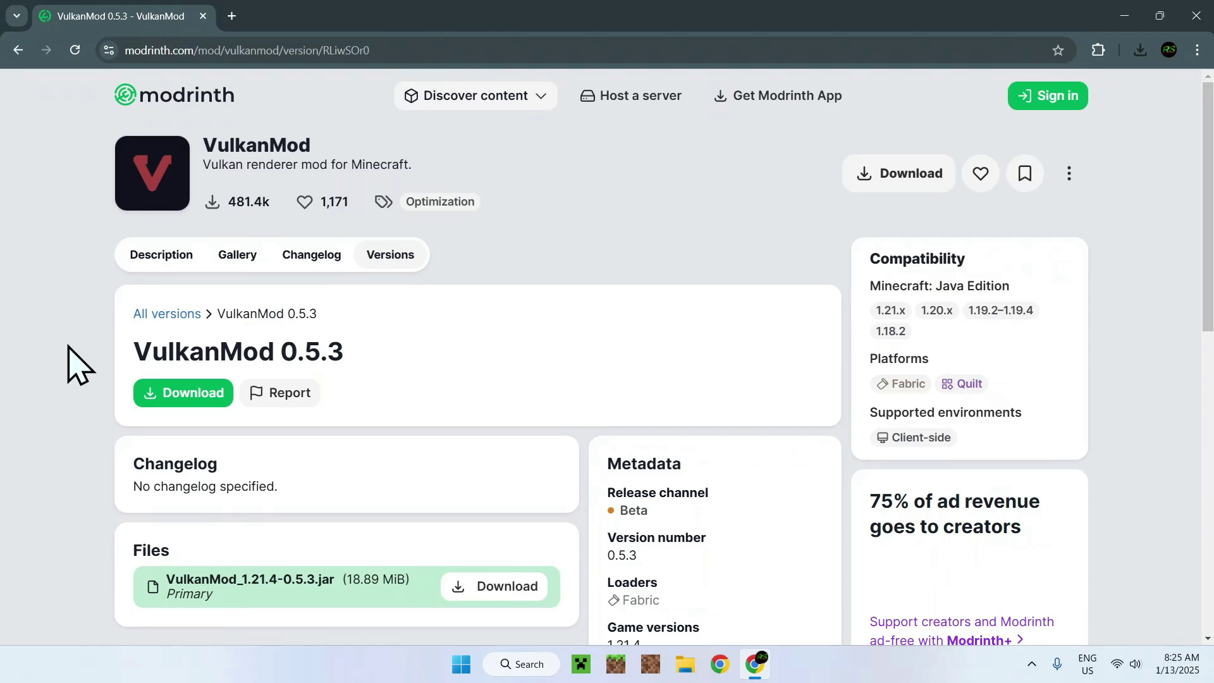
In a new tab, search Google for 'Fabric Minecraft' and open the fabricmc.net result
left_click(233, 16)
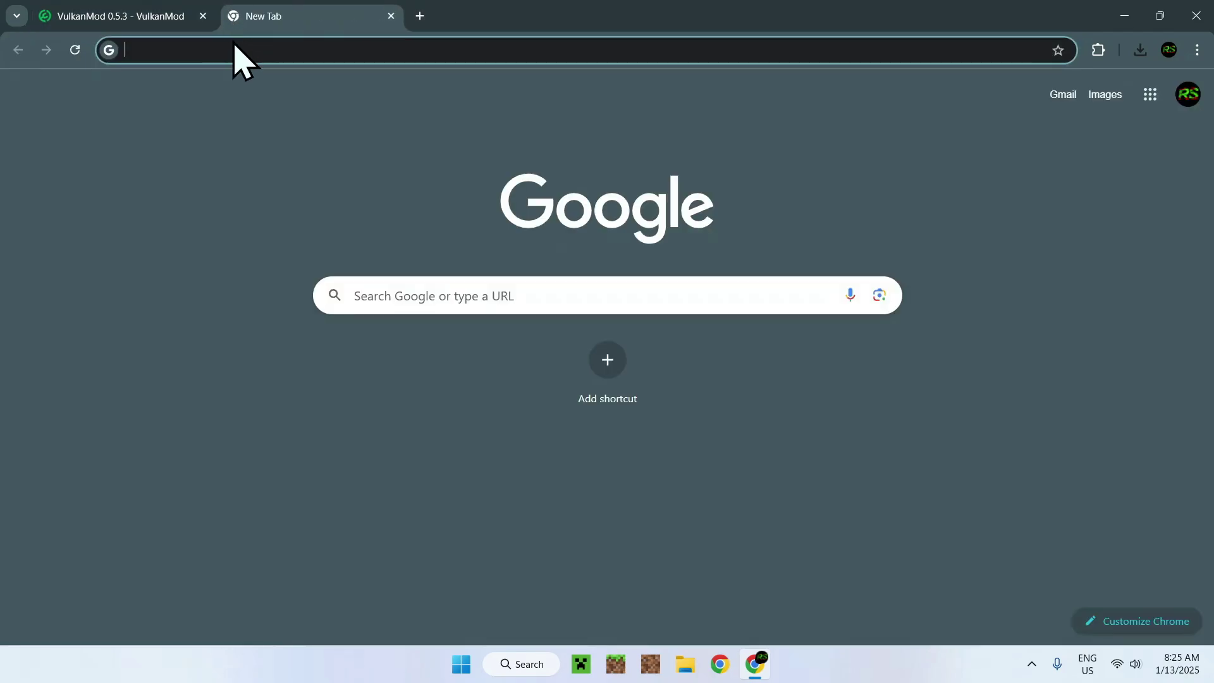
left_click(384, 296)
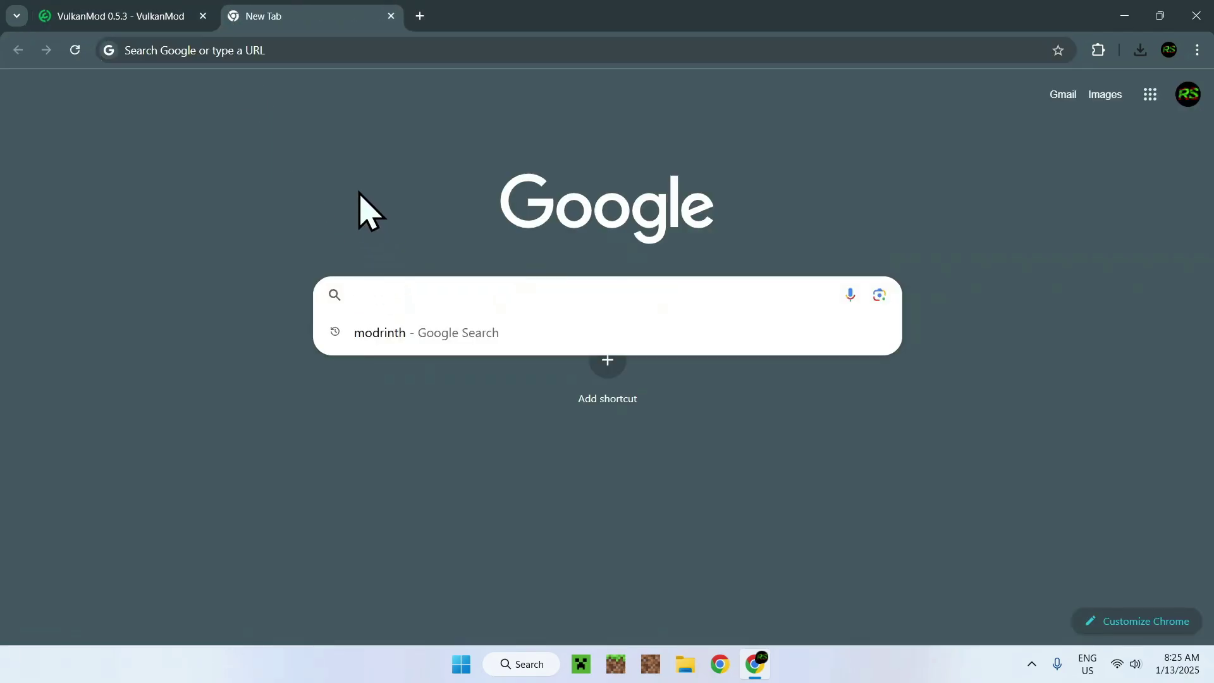
type("Fabric Minecraft")
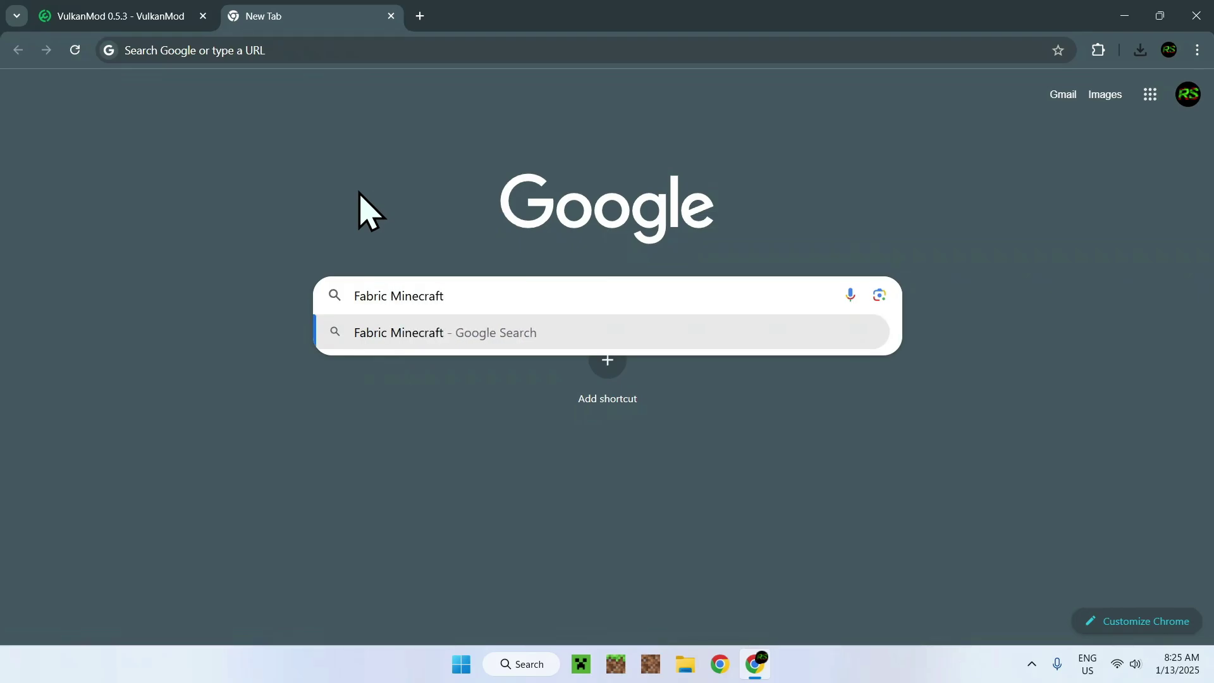
key("Return")
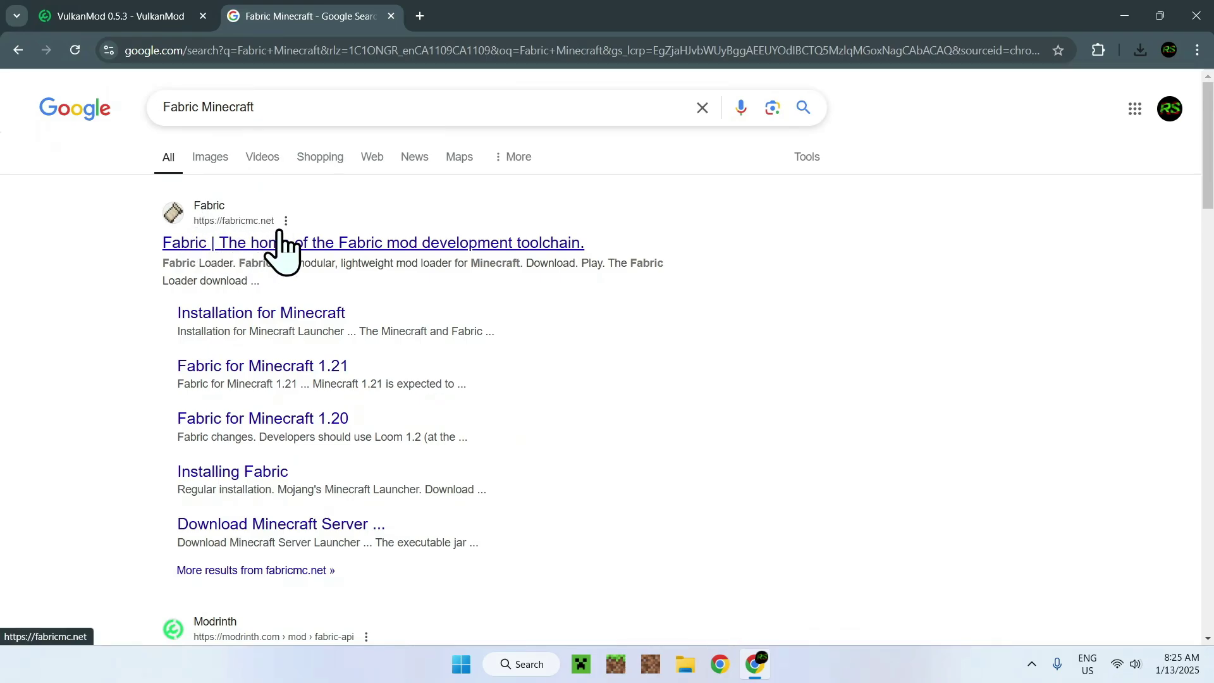
left_click(210, 248)
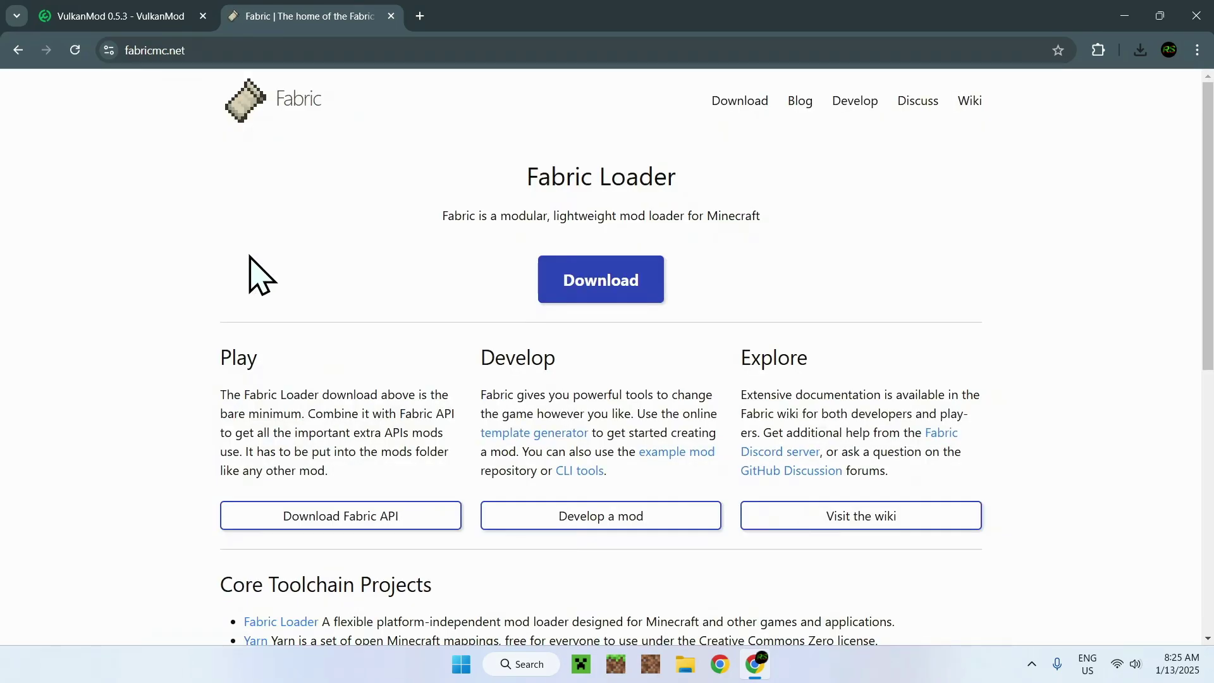
Download fabric-installer-1.0.1.exe for Windows, then close Chrome
left_click(601, 280)
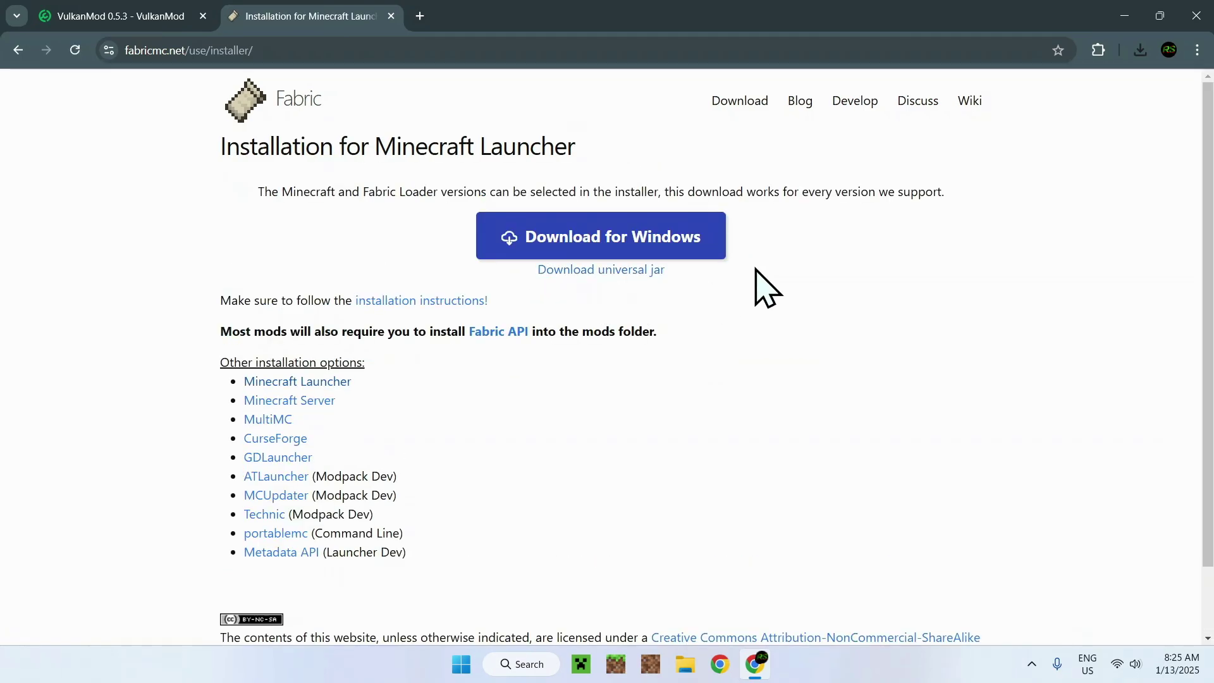
left_click(618, 256)
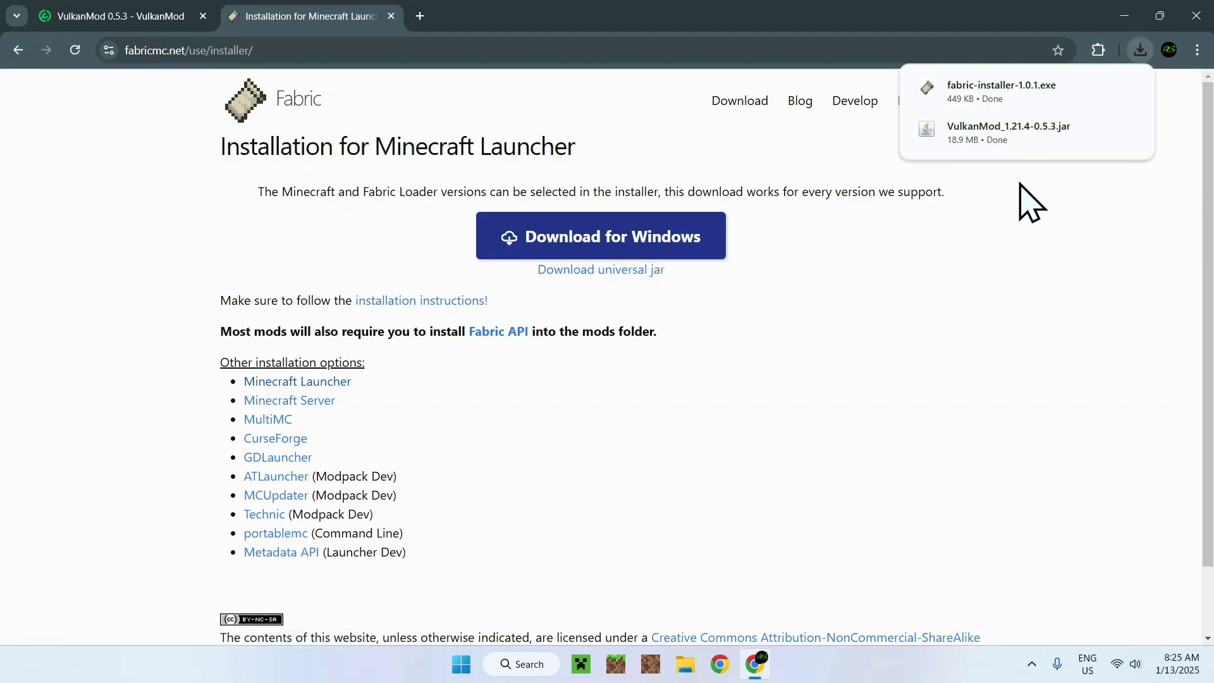
left_click(1196, 15)
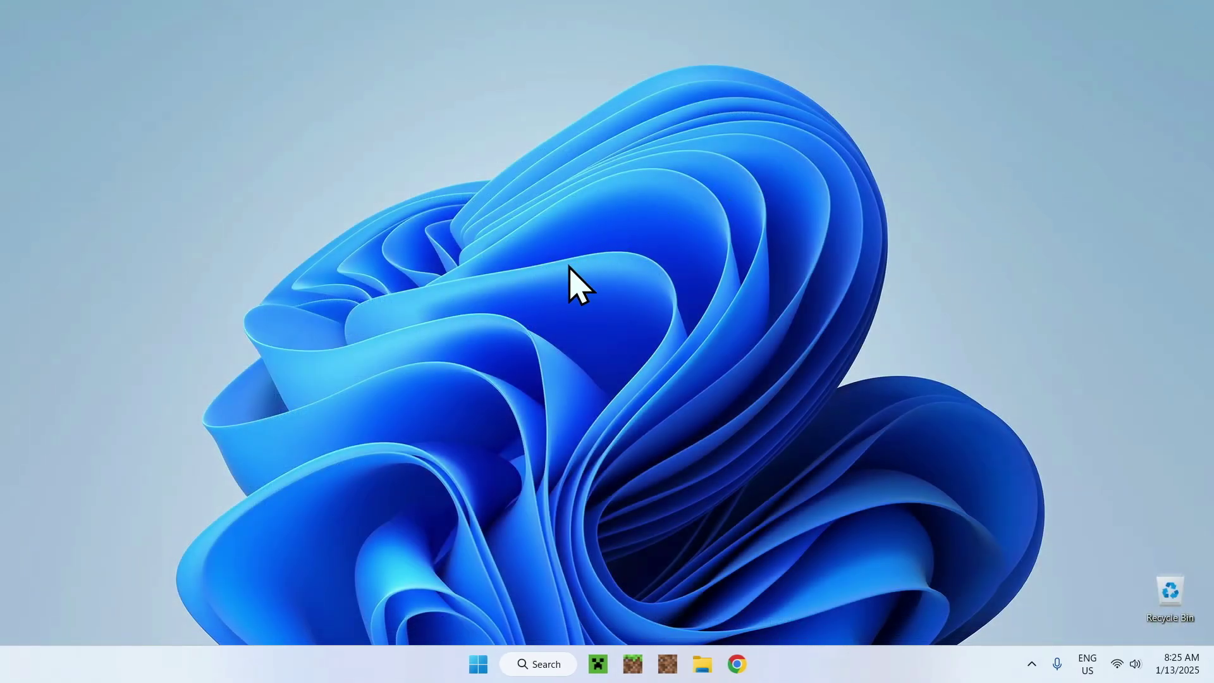
Show Downloads in File Explorer, listing fabric-installer-1.0.1.exe and VulkanMod_1.21.4-0.5.3.jar
left_click(702, 664)
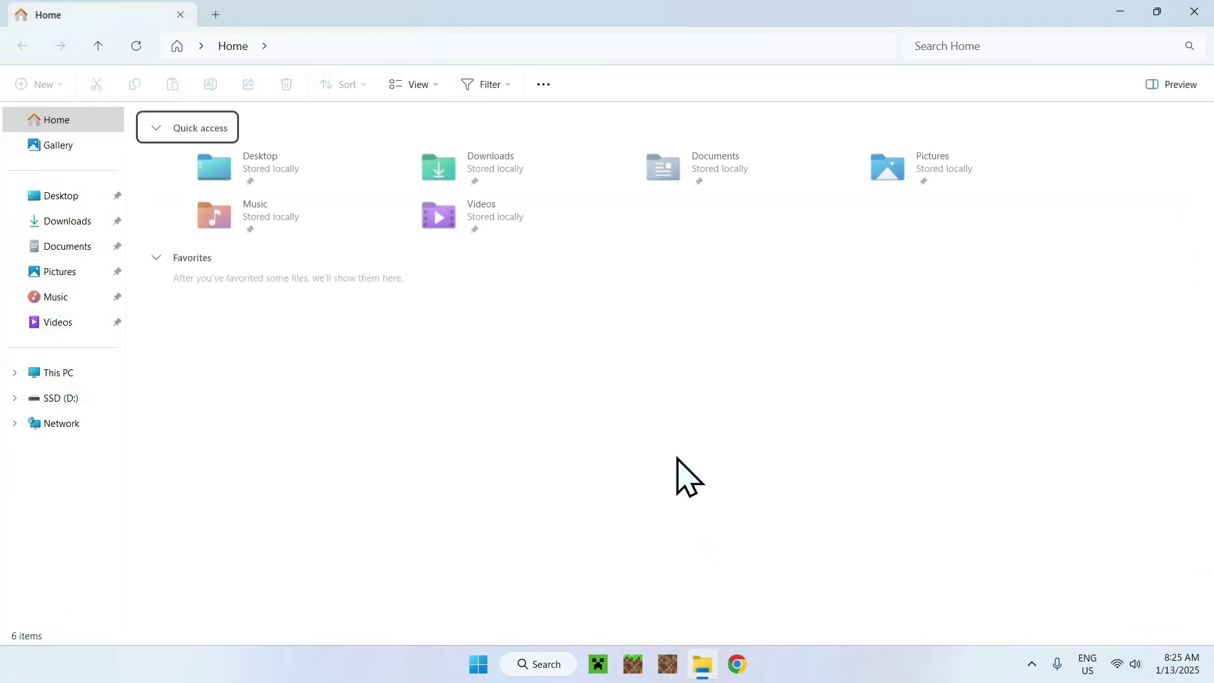
left_click(67, 221)
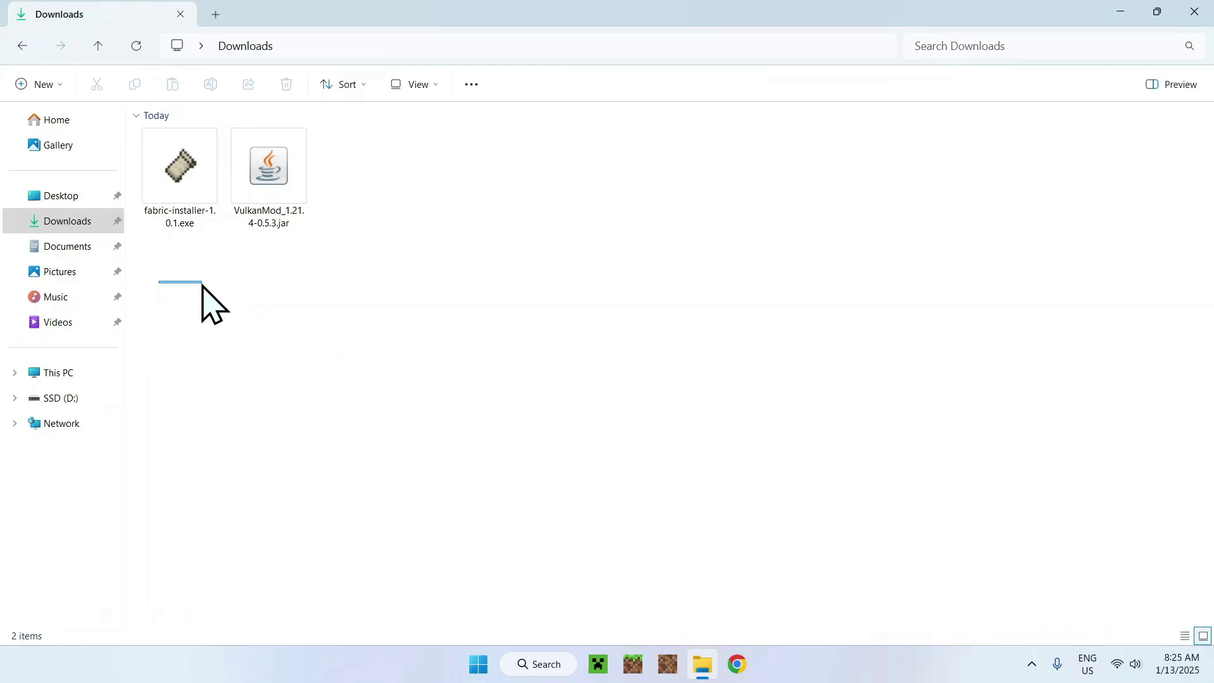
left_click_drag(161, 285, 304, 286)
left_click_drag(159, 259, 164, 448)
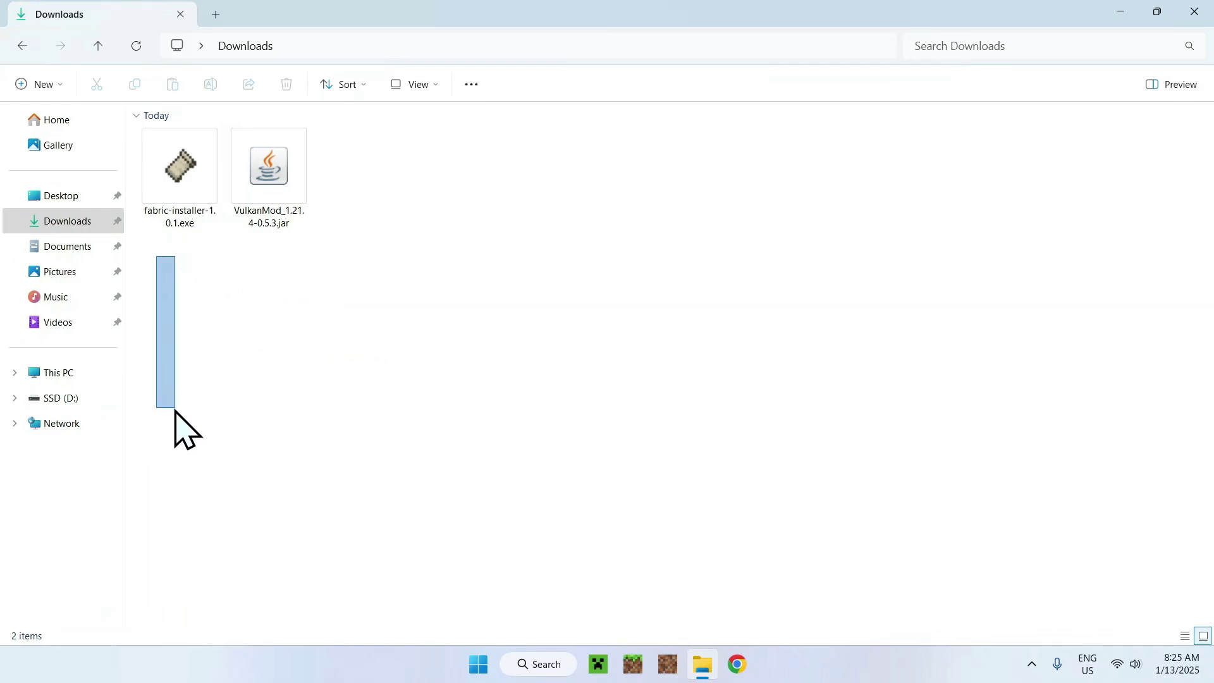
left_click_drag(163, 456, 173, 436)
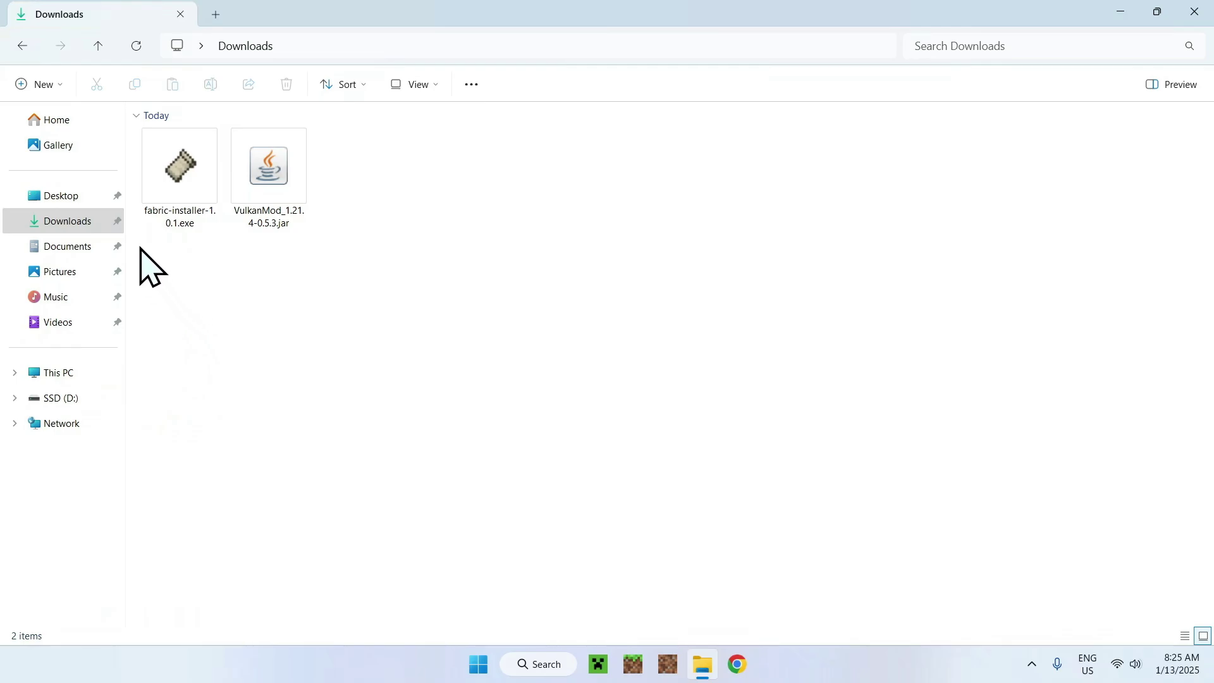
left_click_drag(141, 249, 322, 284)
Run fabric-installer-1.0.1.exe to install Fabric Loader 0.16.10 for Minecraft 1.21.4, then close it
double_click(180, 217)
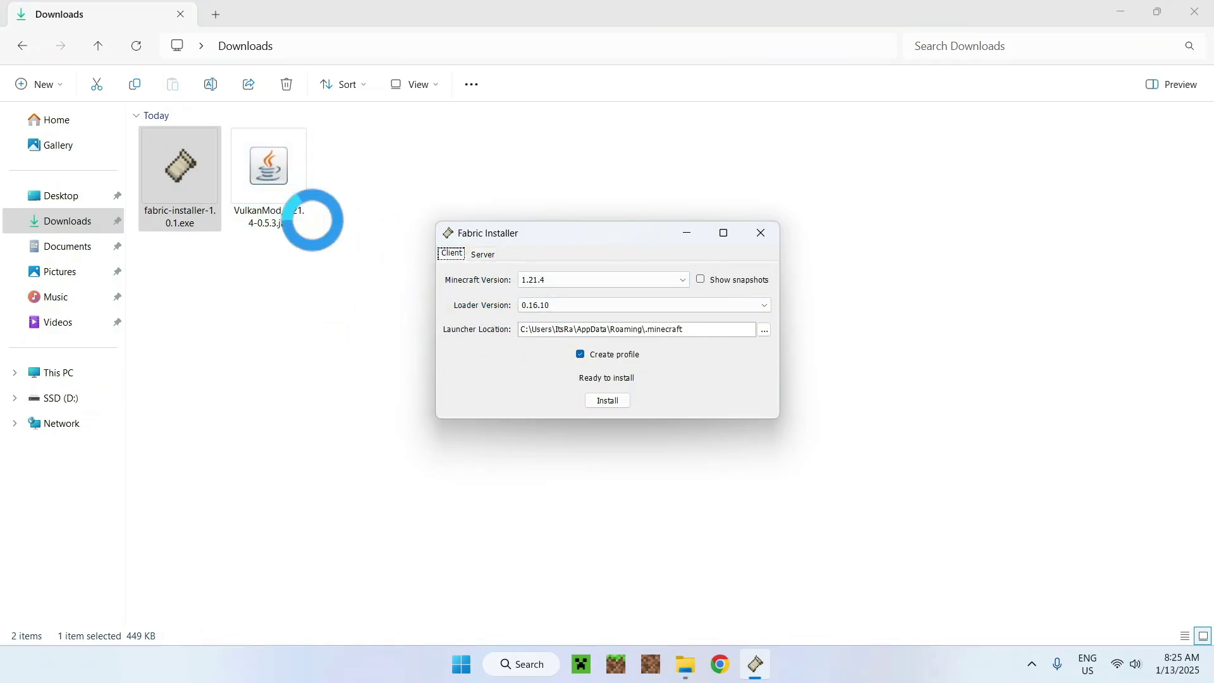
left_click(531, 279)
left_click(477, 285)
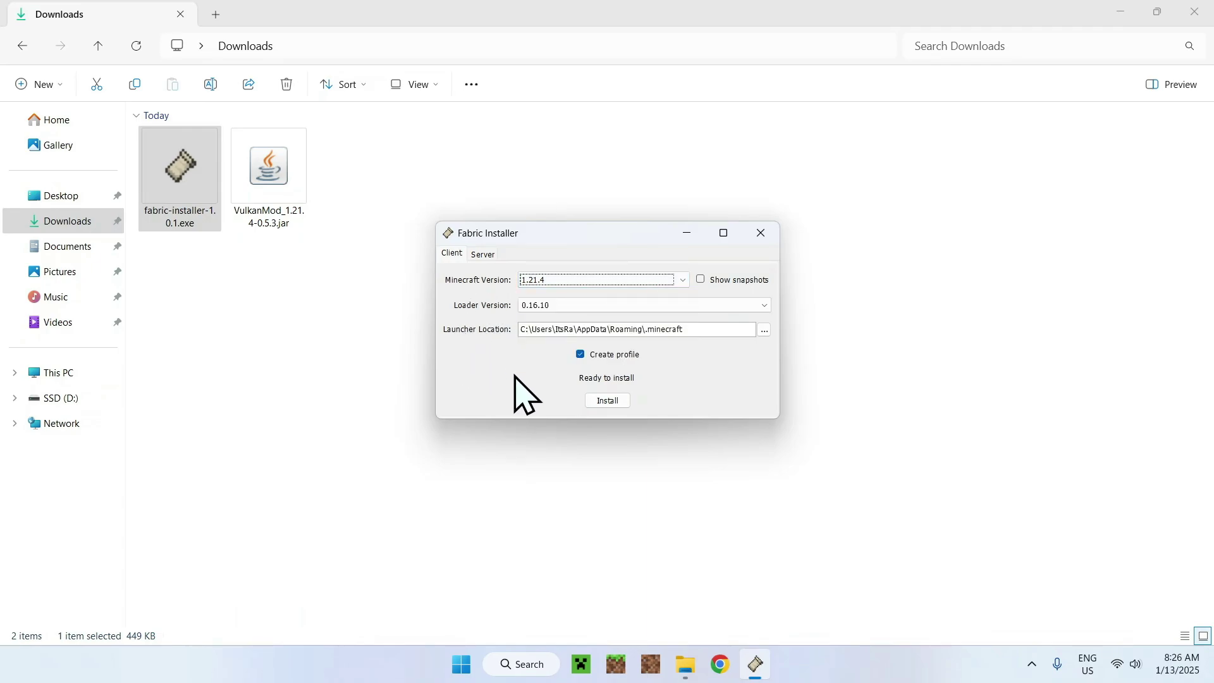
left_click(607, 400)
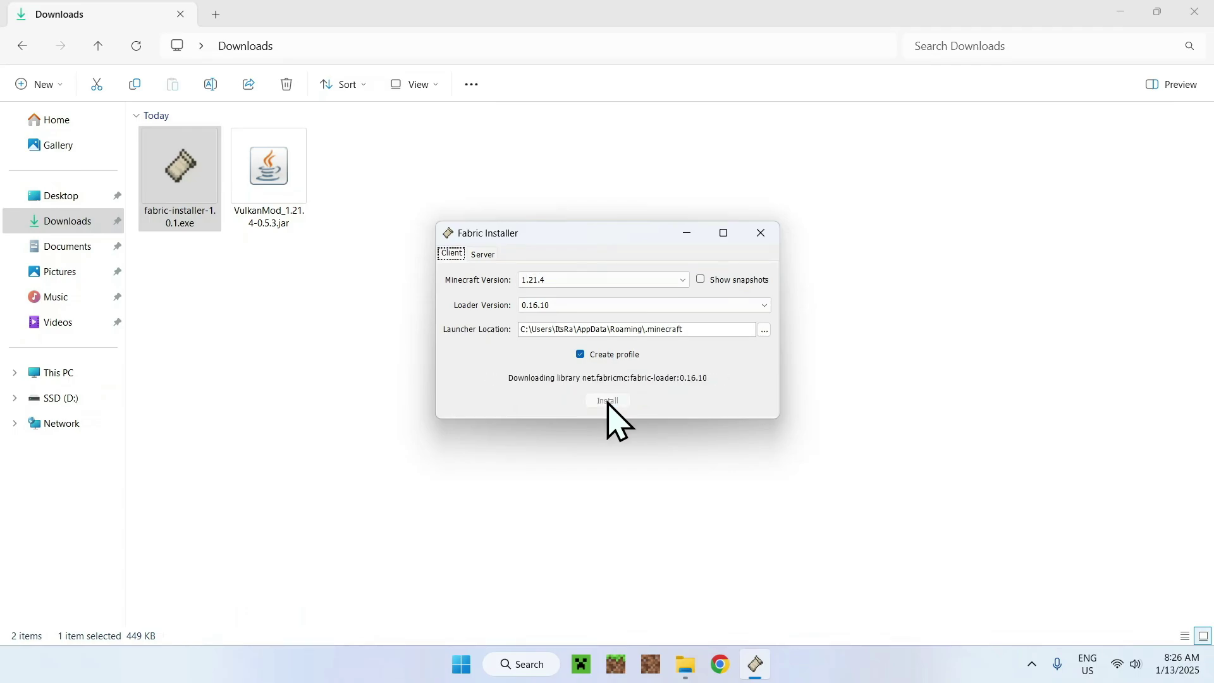
left_click(609, 360)
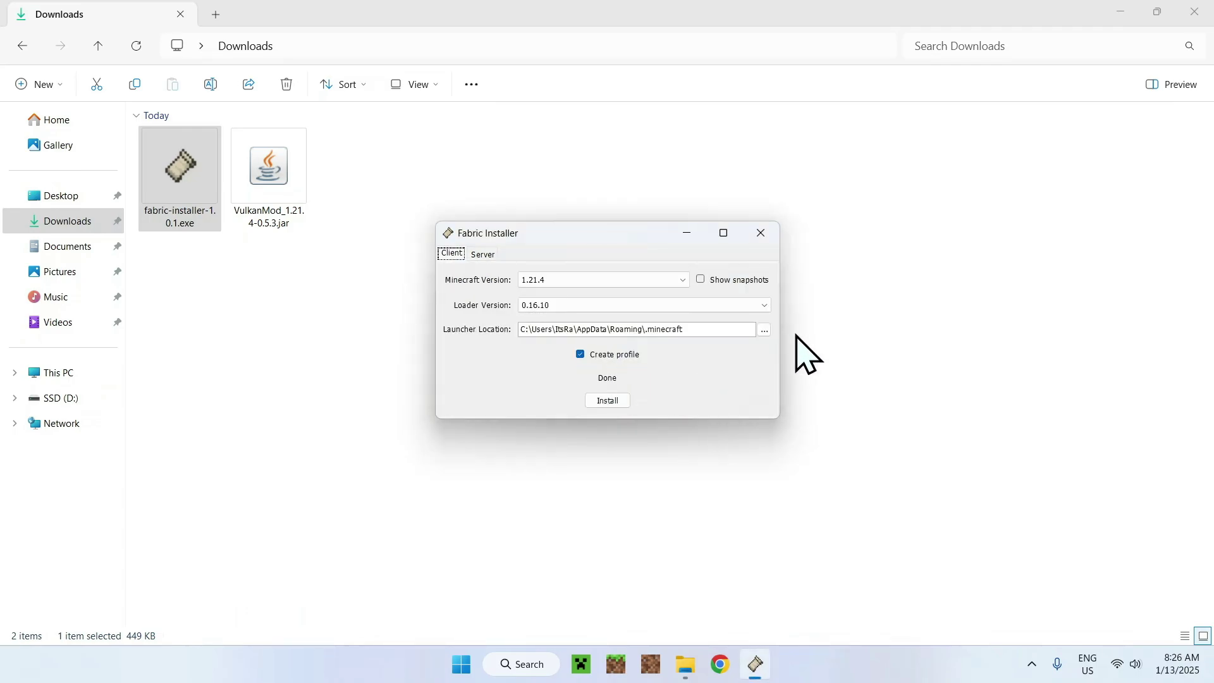
left_click(762, 233)
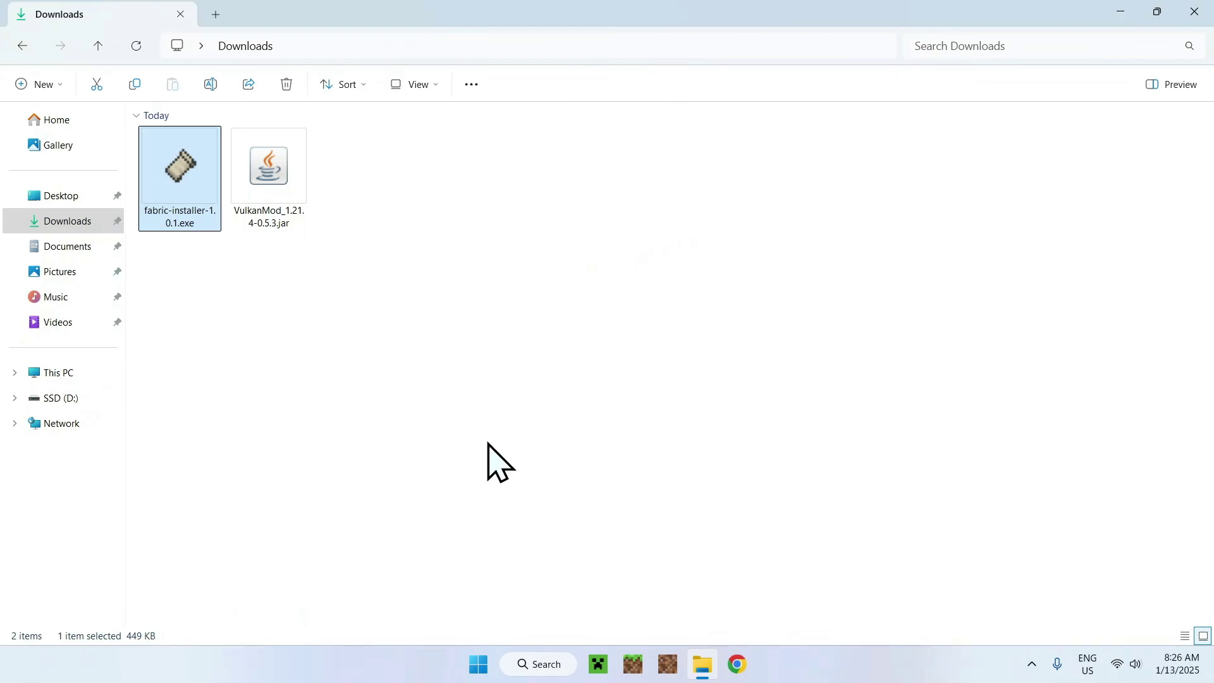
Open the fabric-loader-1.21.4 installation's .minecraft folder from the Minecraft Launcher's Installations list
left_click(598, 663)
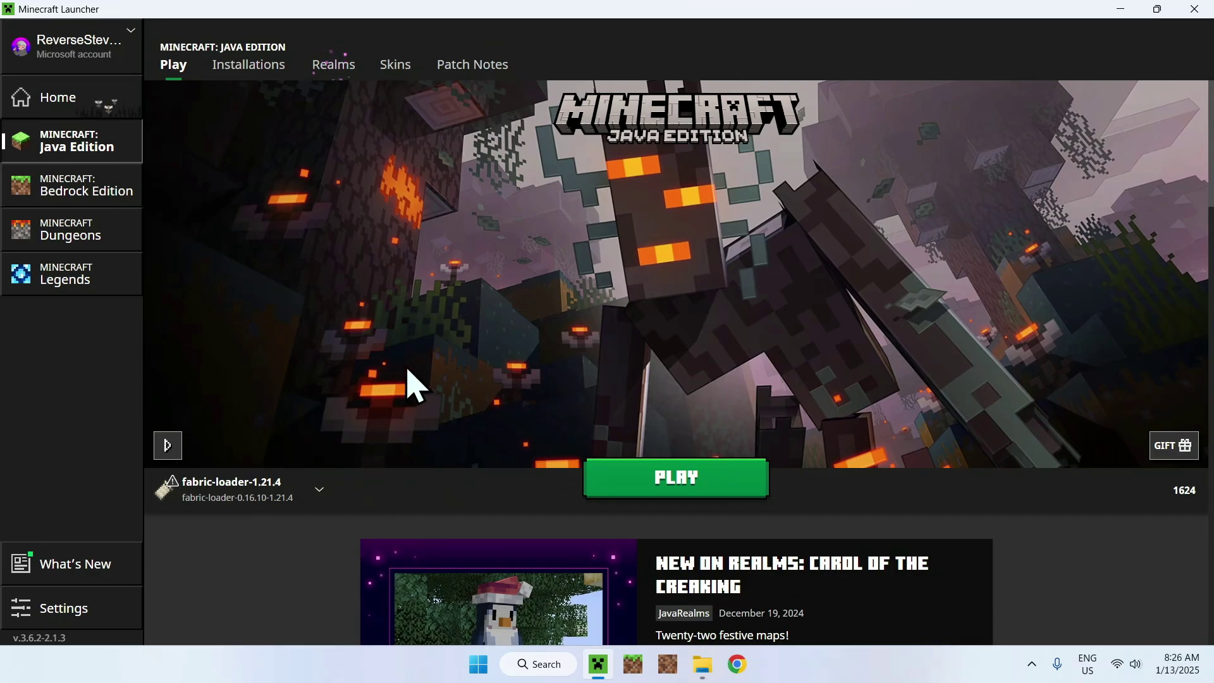
left_click(249, 64)
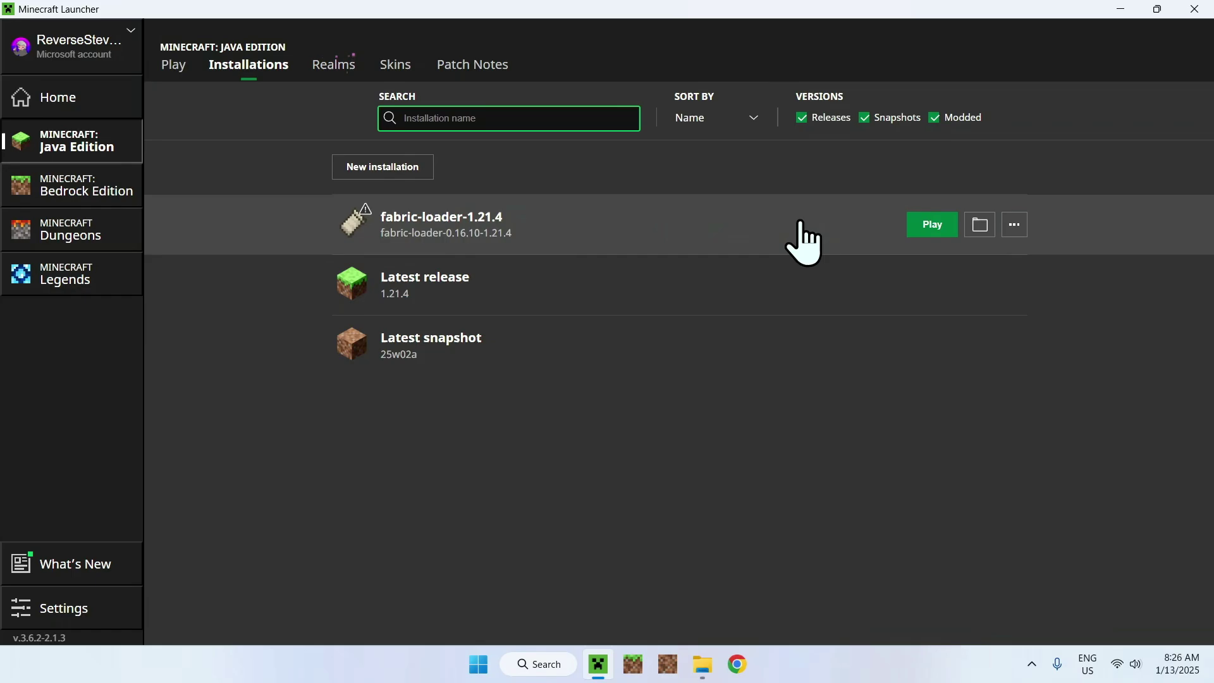
left_click(980, 225)
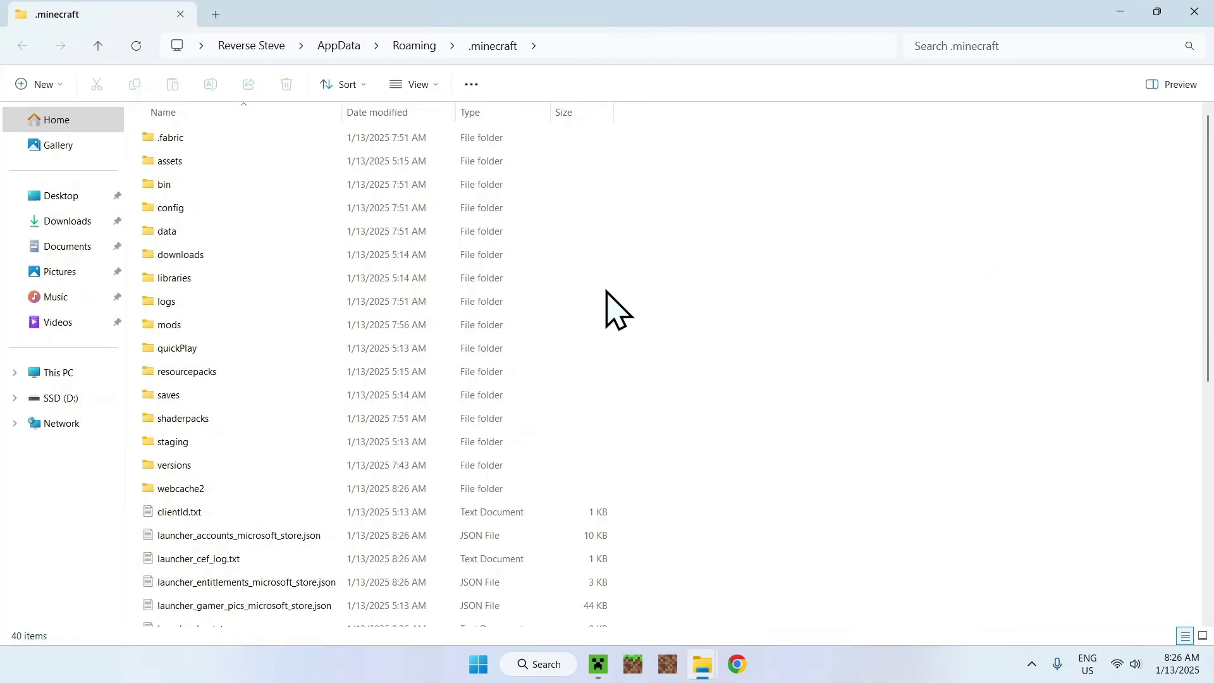
Copy VulkanMod_1.21.4-0.5.3.jar from Downloads into .minecraft/mods, then return to the Minecraft Launcher
left_click(456, 324)
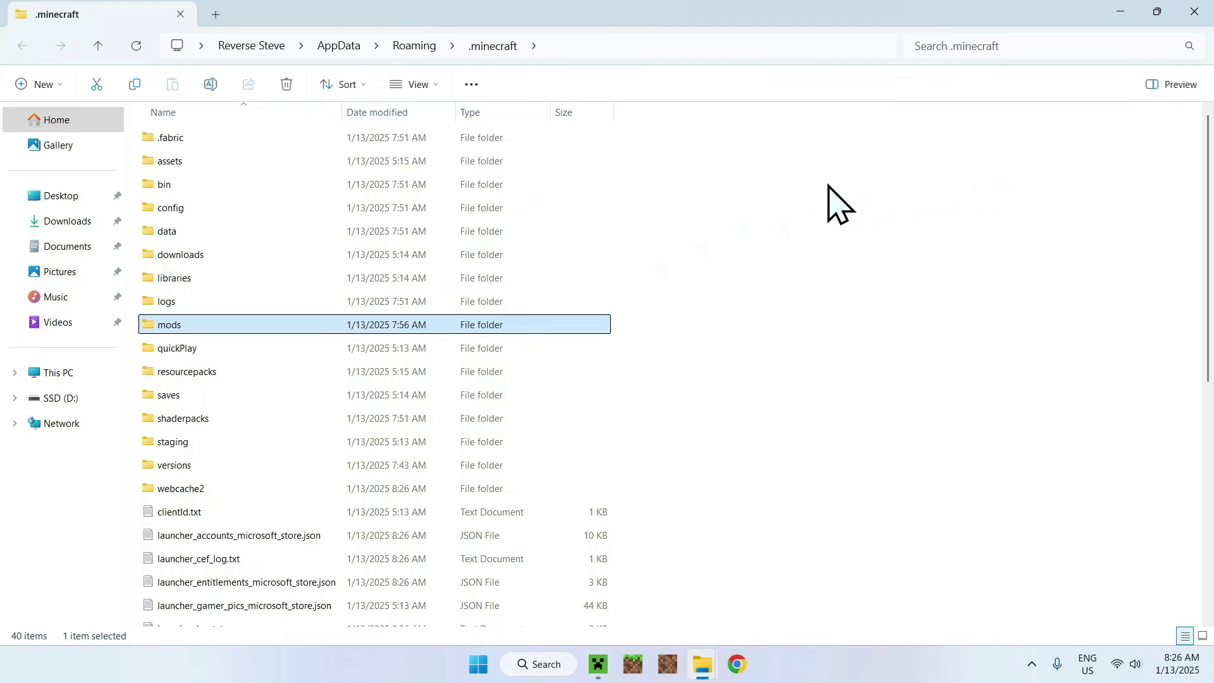
double_click(342, 324)
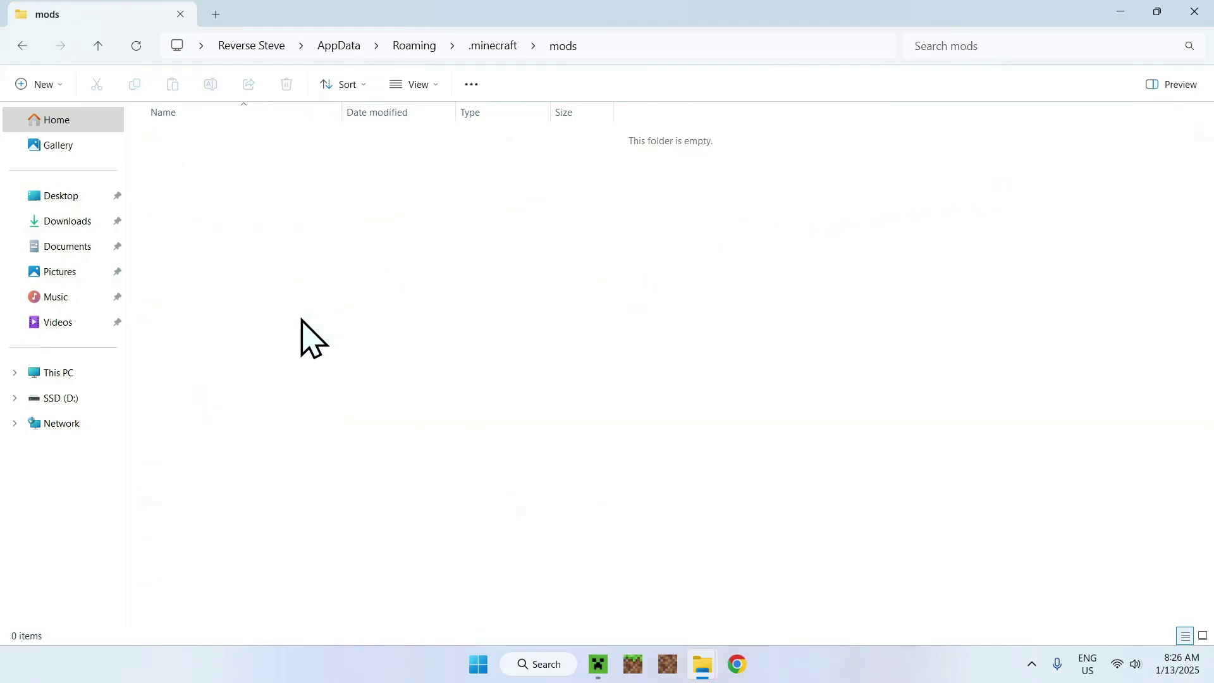
left_click(68, 221)
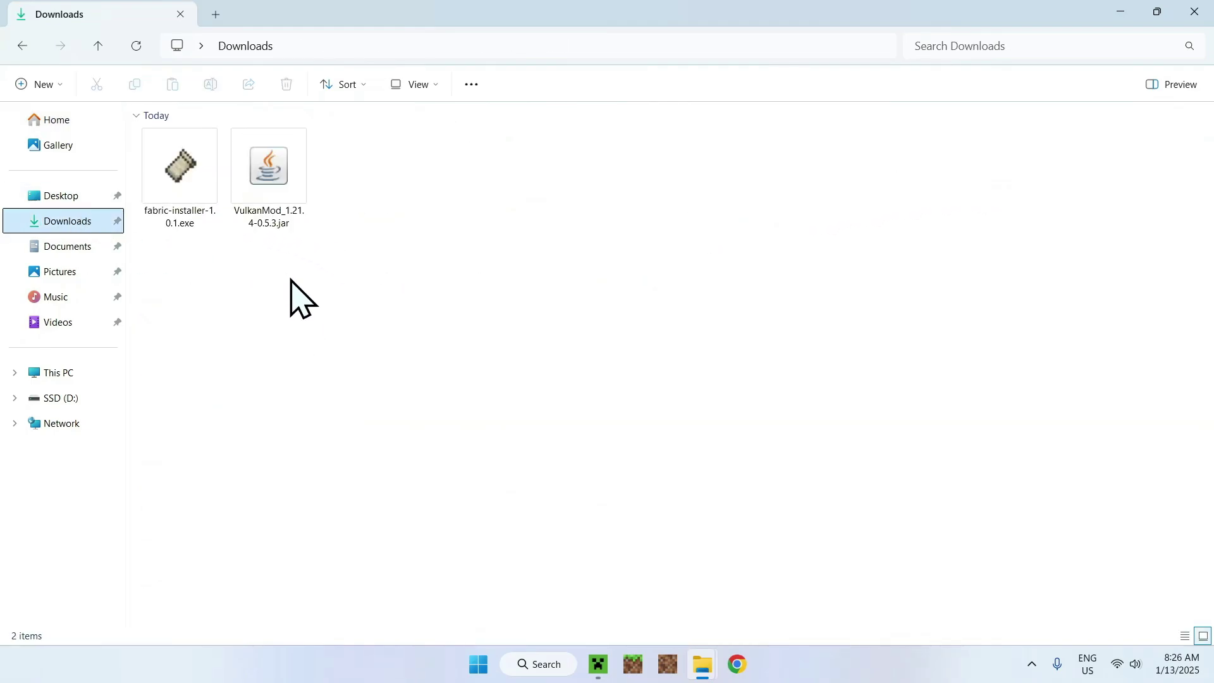
left_click(313, 151)
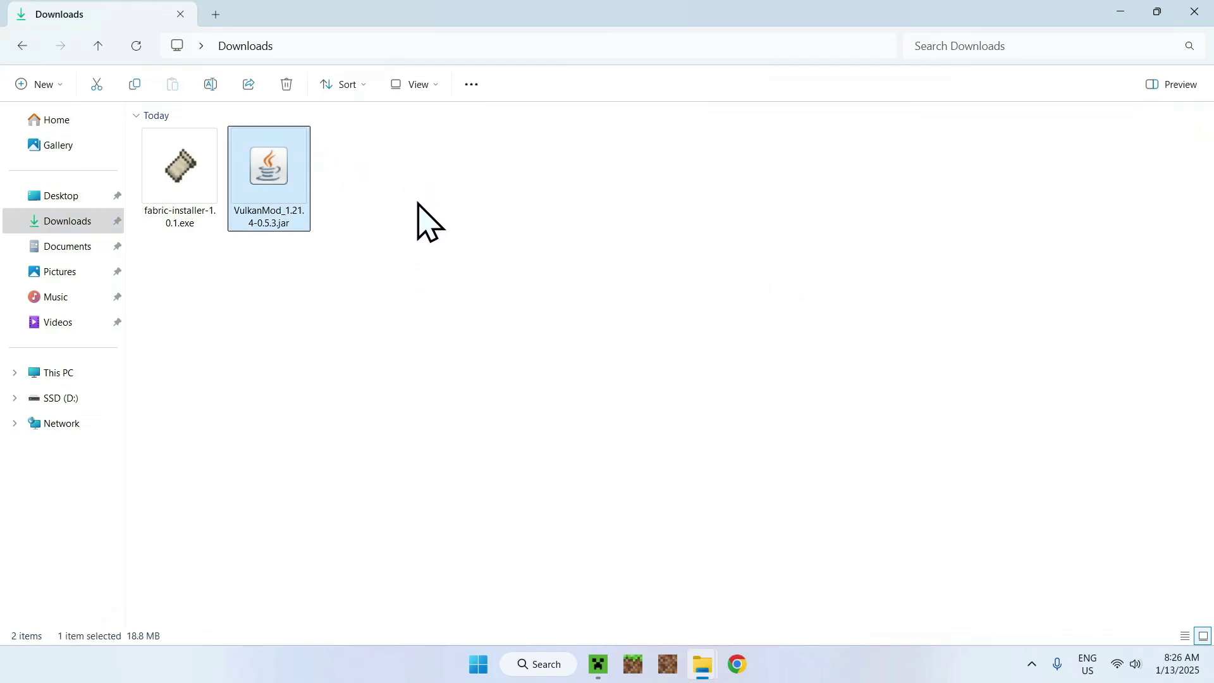
left_click(135, 84)
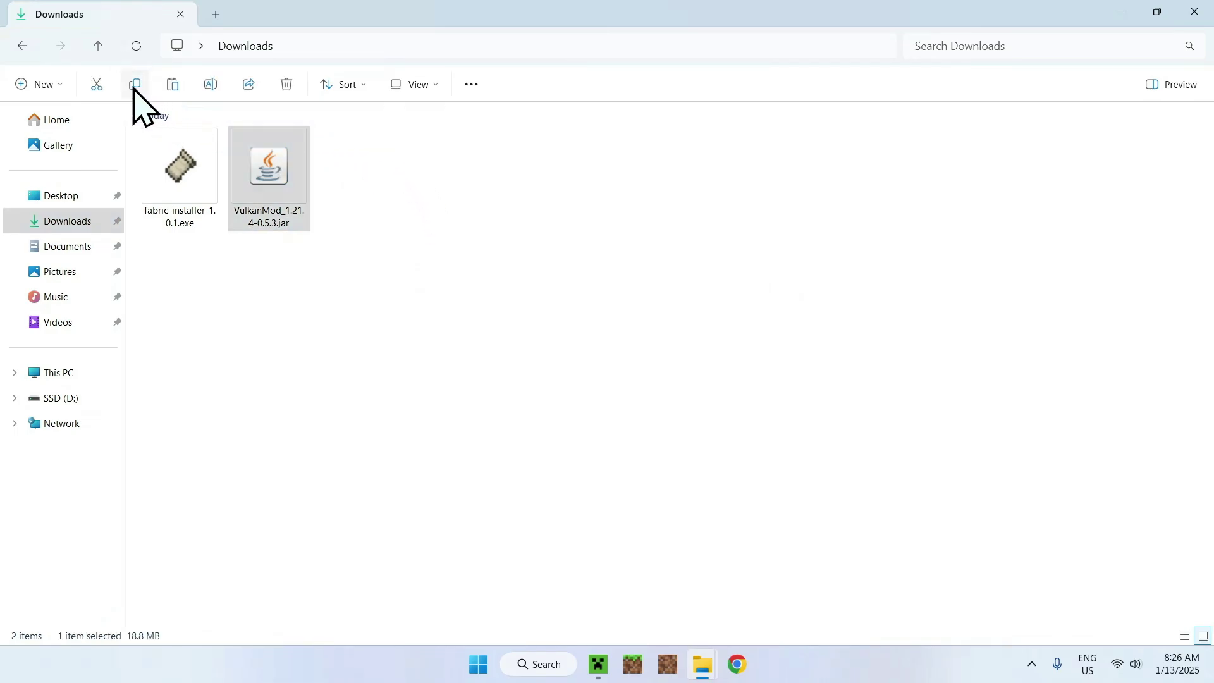
left_click(22, 46)
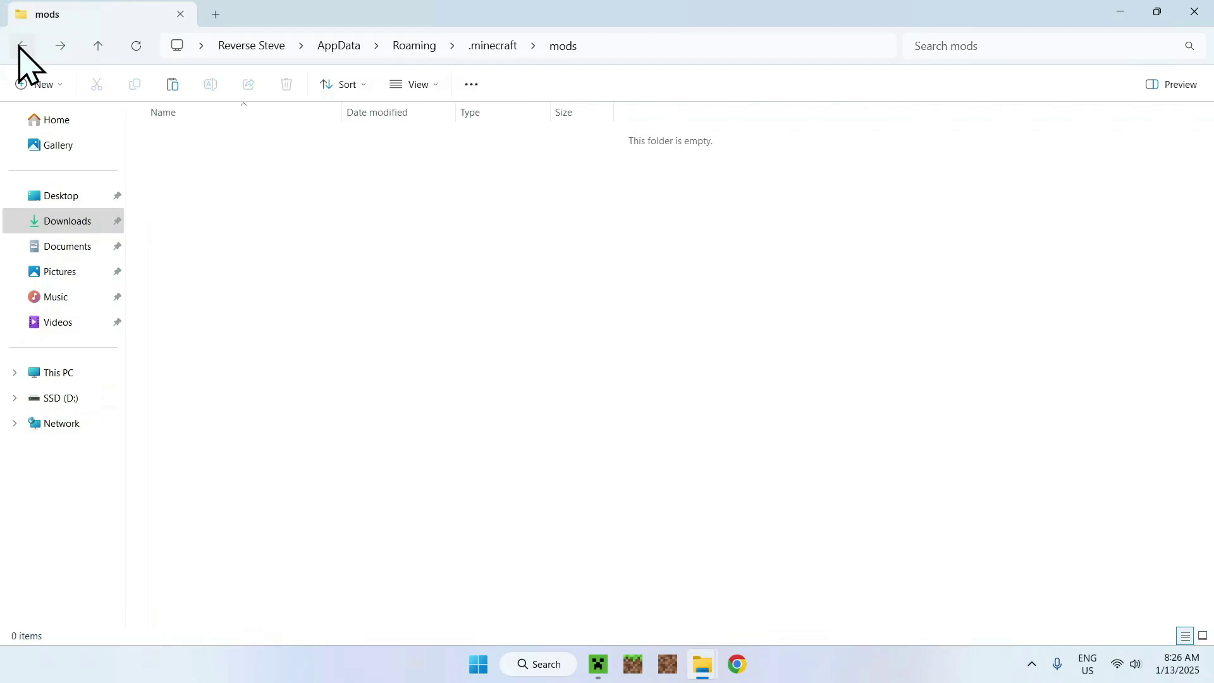
left_click(172, 85)
left_click(262, 237)
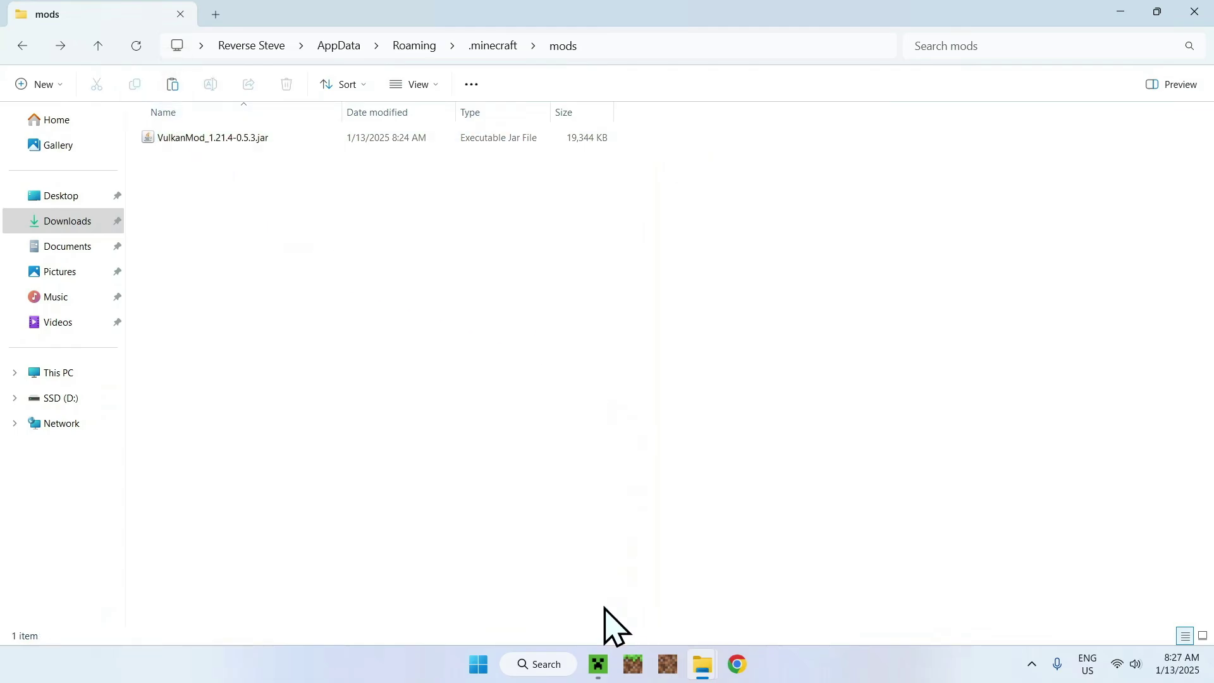
left_click(597, 664)
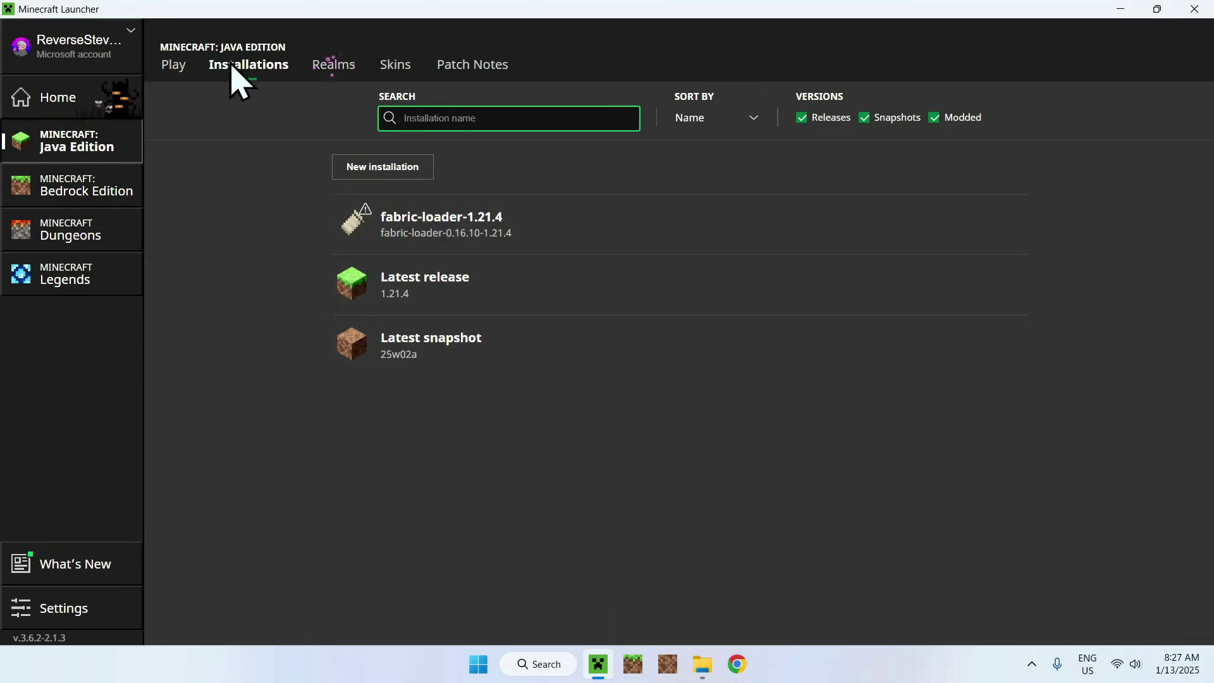
Launch the fabric-loader-1.21.4 installation from the Java Edition page
left_click(173, 64)
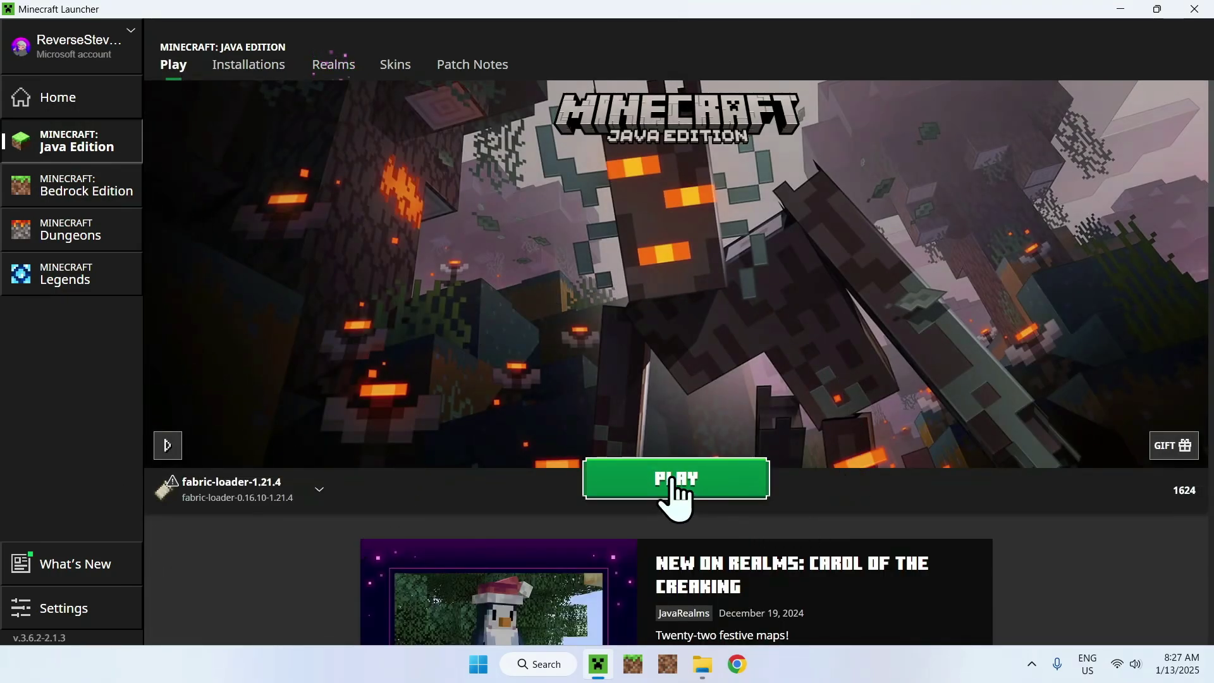
left_click(676, 478)
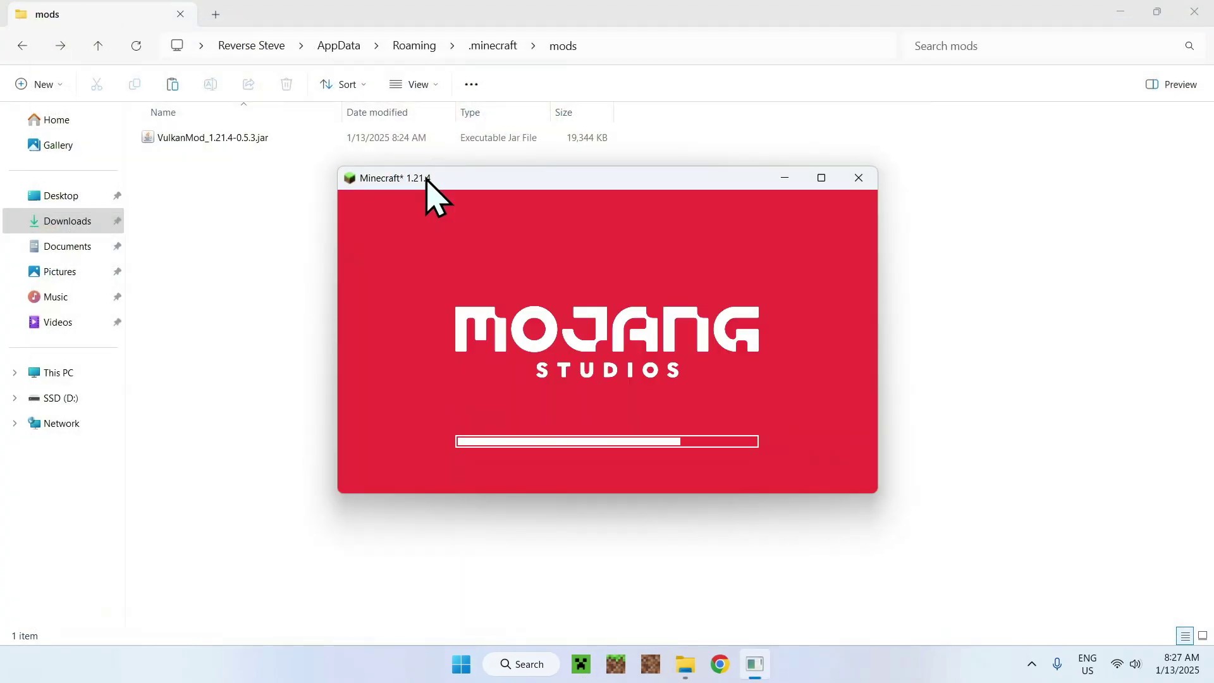
Maximize the game window and load the existing Singleplayer world
left_click(821, 178)
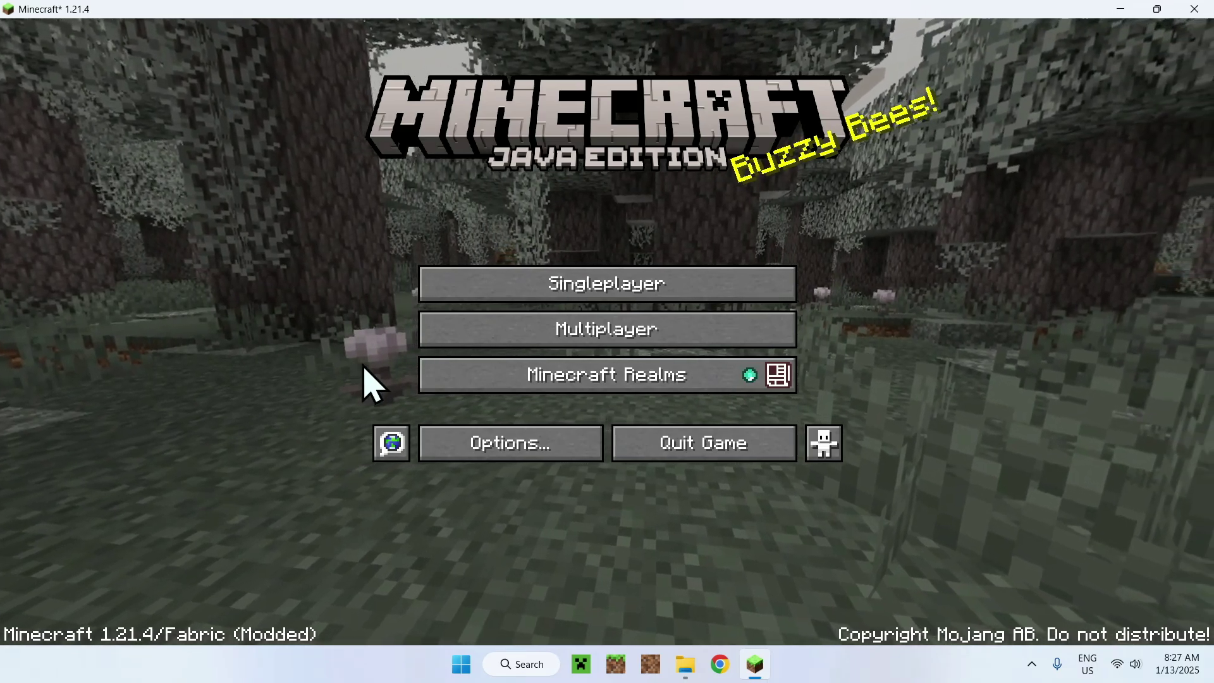
left_click(450, 284)
left_click(386, 148)
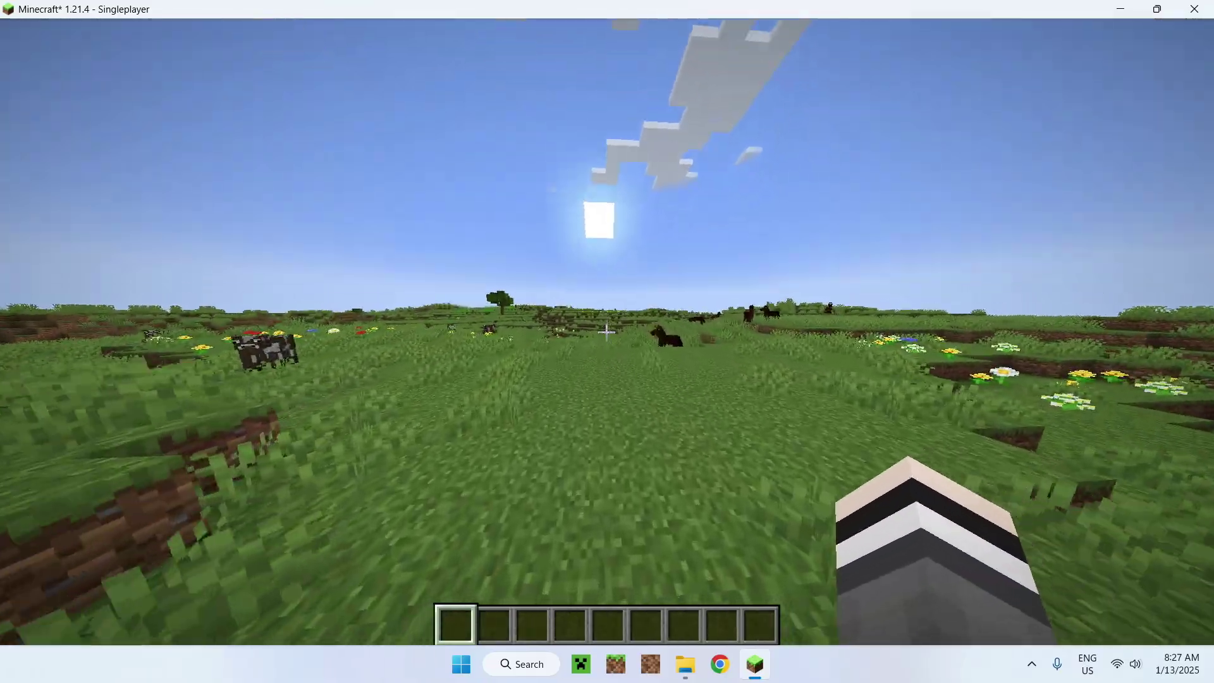
Walk the plains with the F3 debug overlay showing VulkanMod 0.5.3 as renderer
key("w")
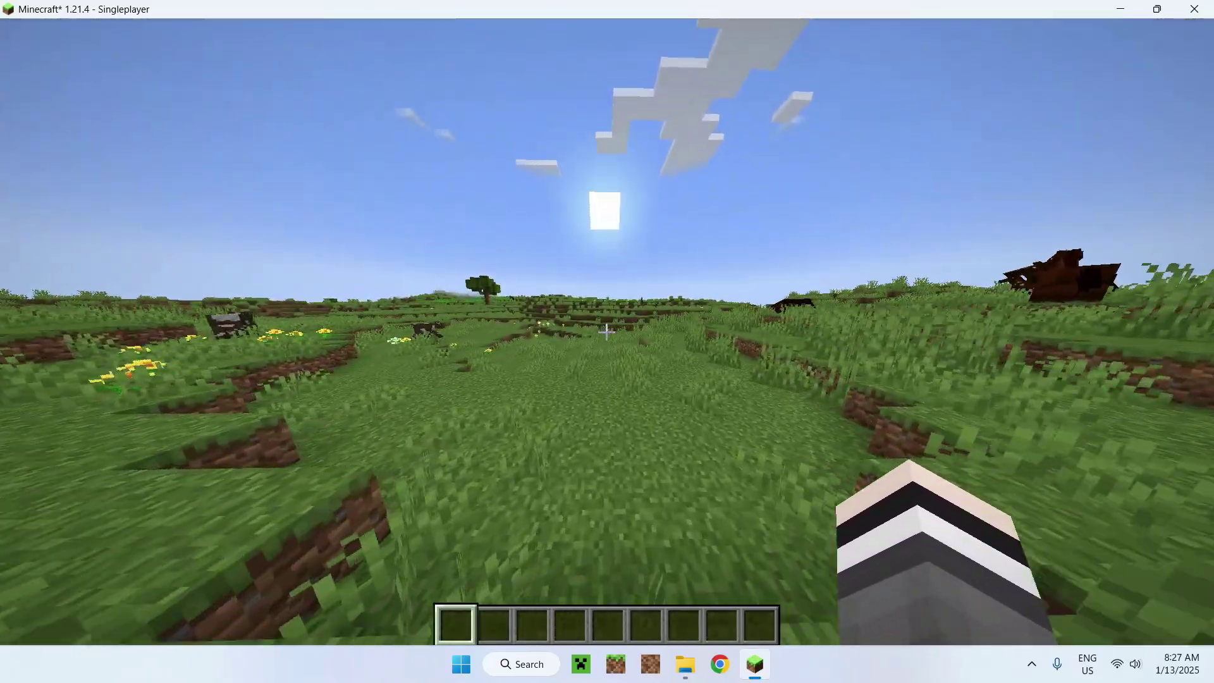
key("w")
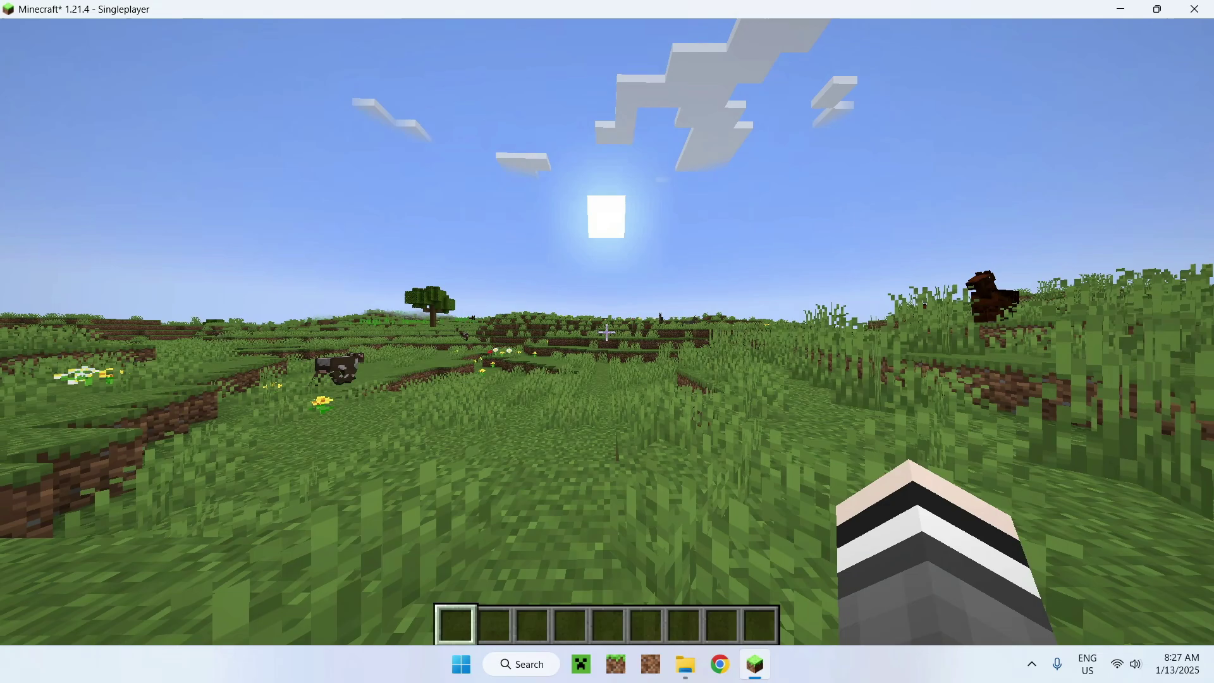
key("F3")
key("Escape")
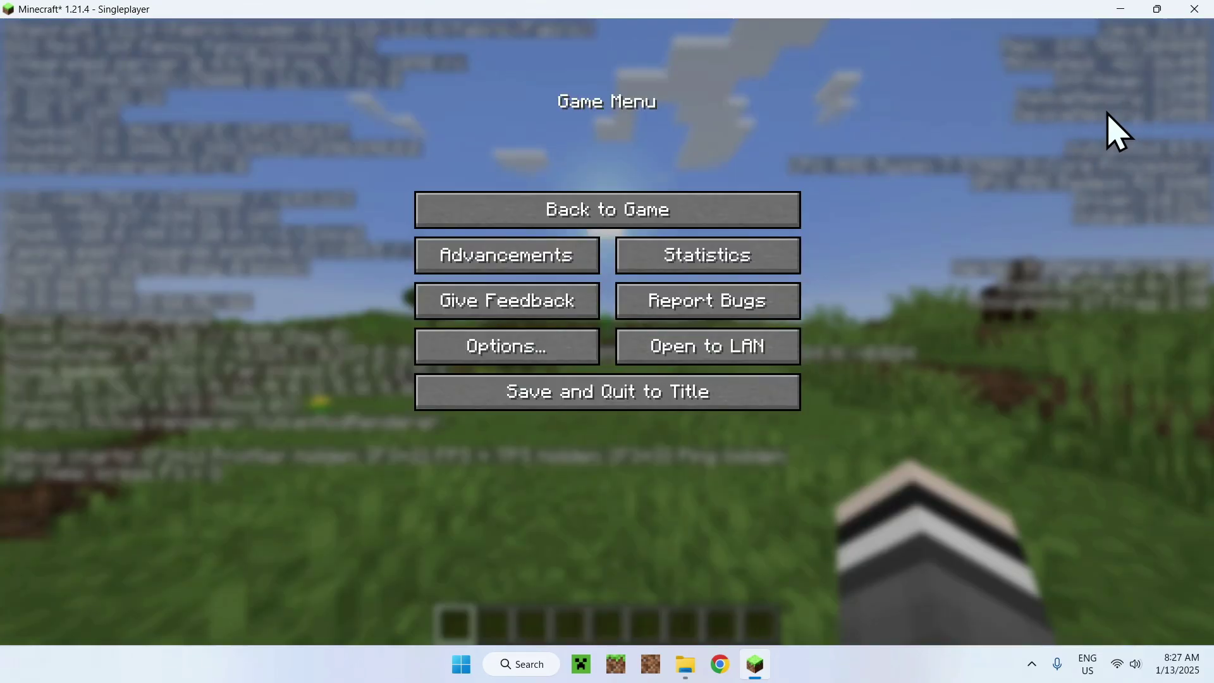
left_click(759, 209)
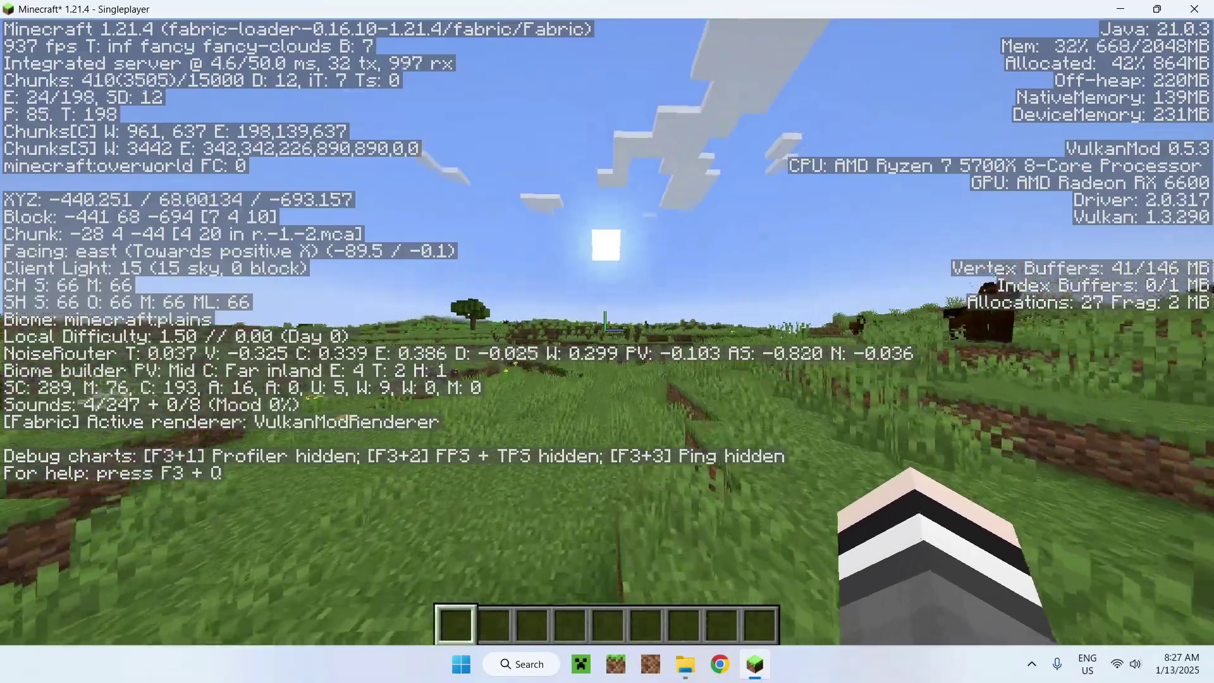
key("w")
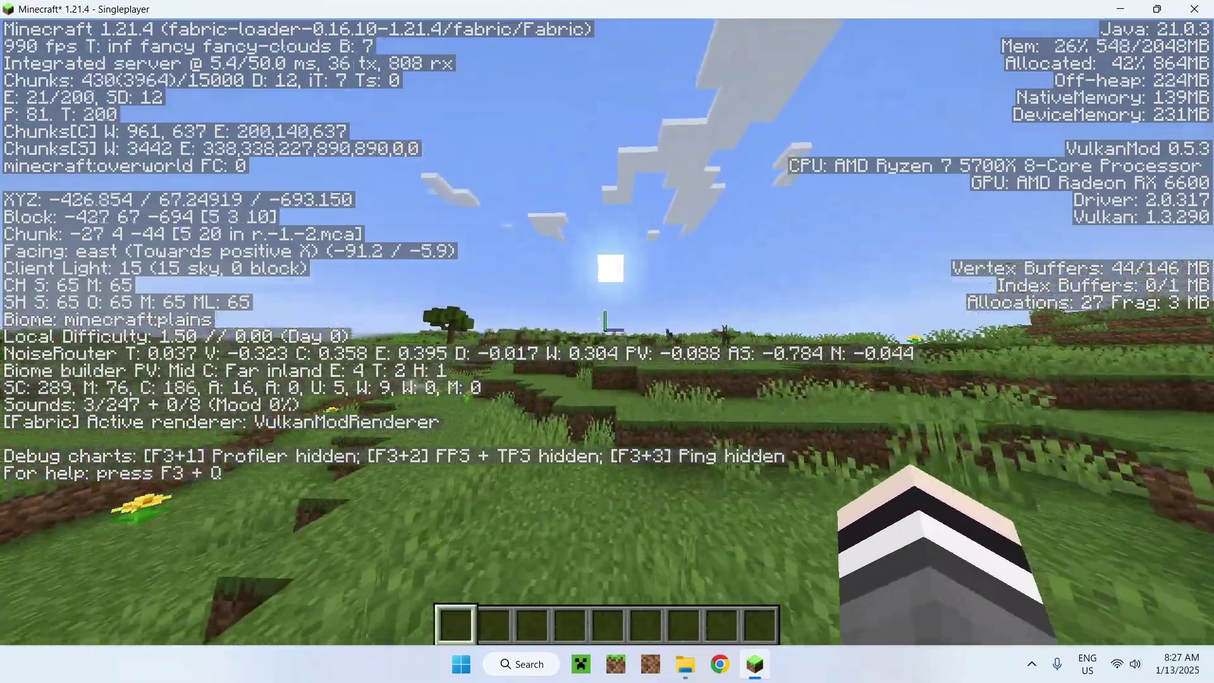
key("w")
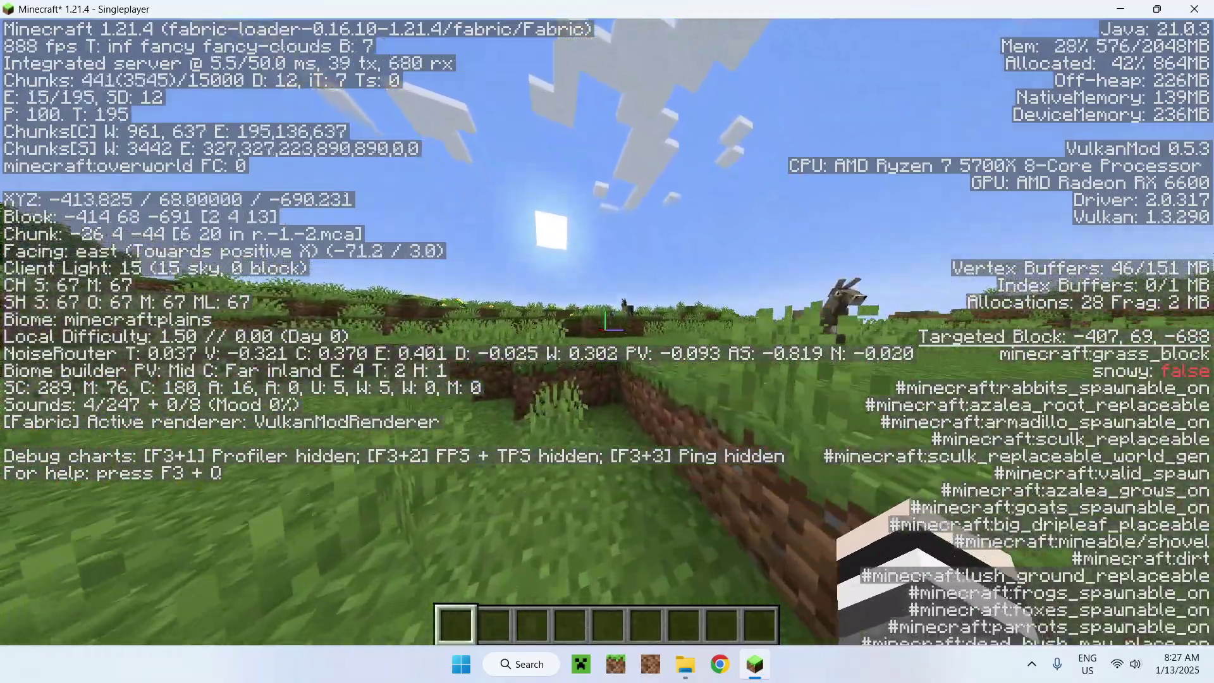
Hide the debug overlay and keep walking in the front-facing third-person camera
key("F3")
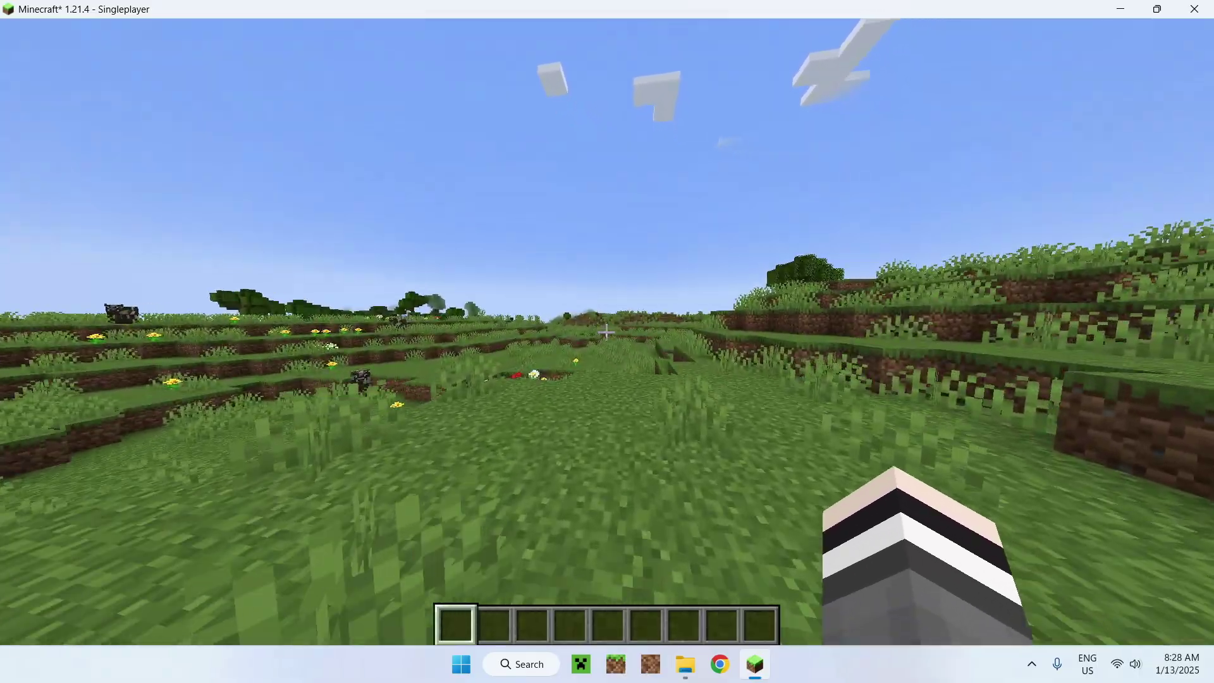
key("w")
key("w")
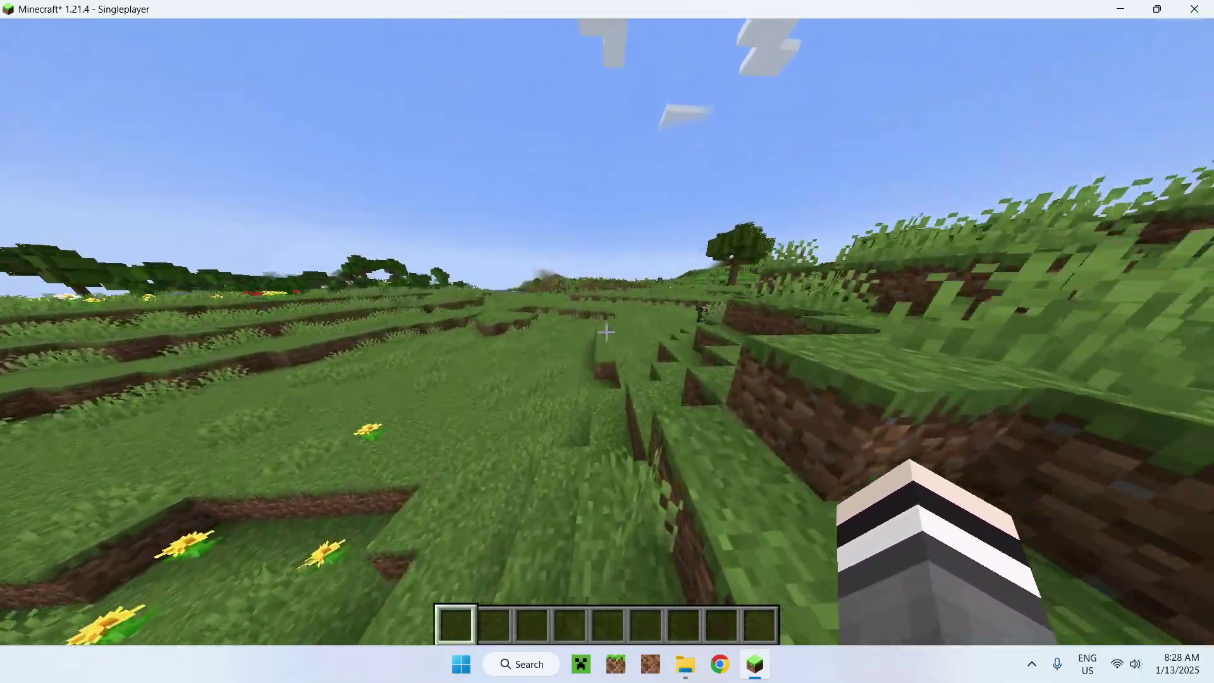
key("w")
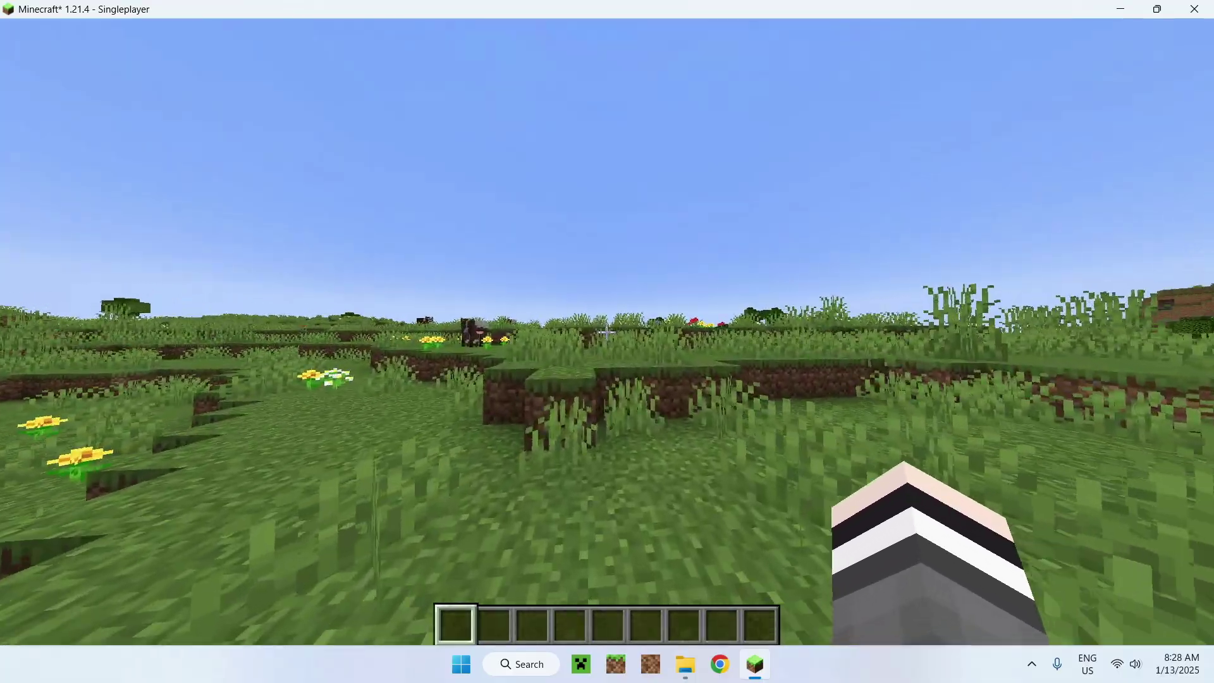
key("F5")
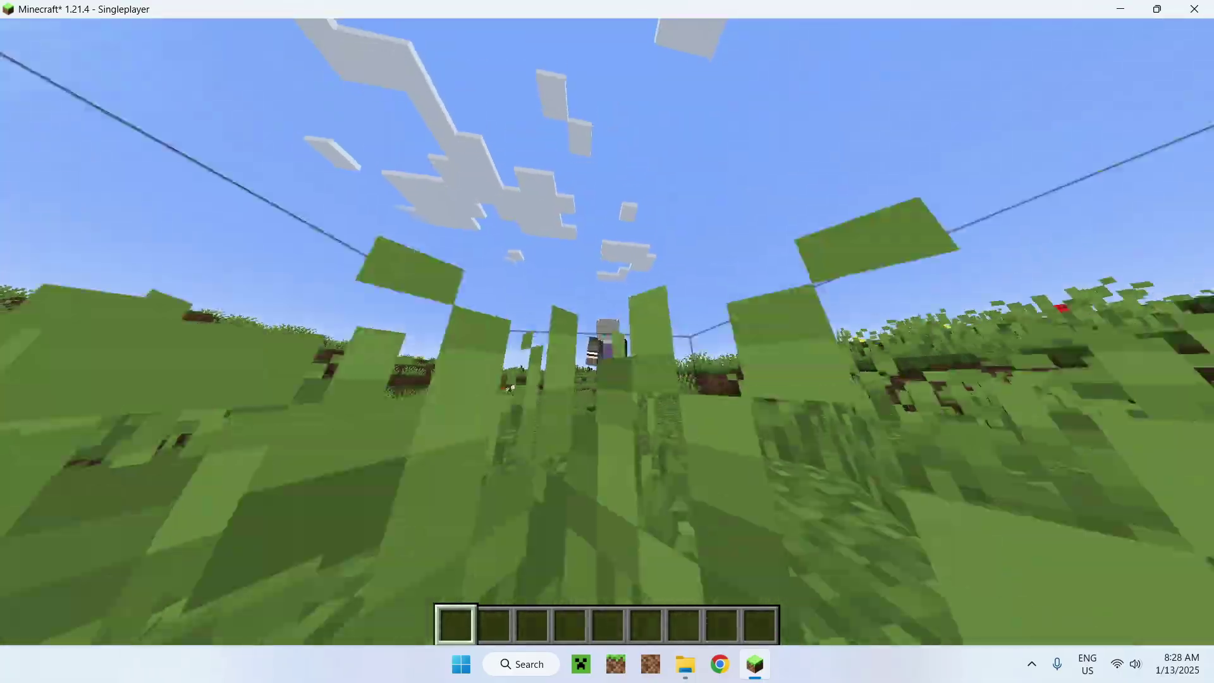
key("w")
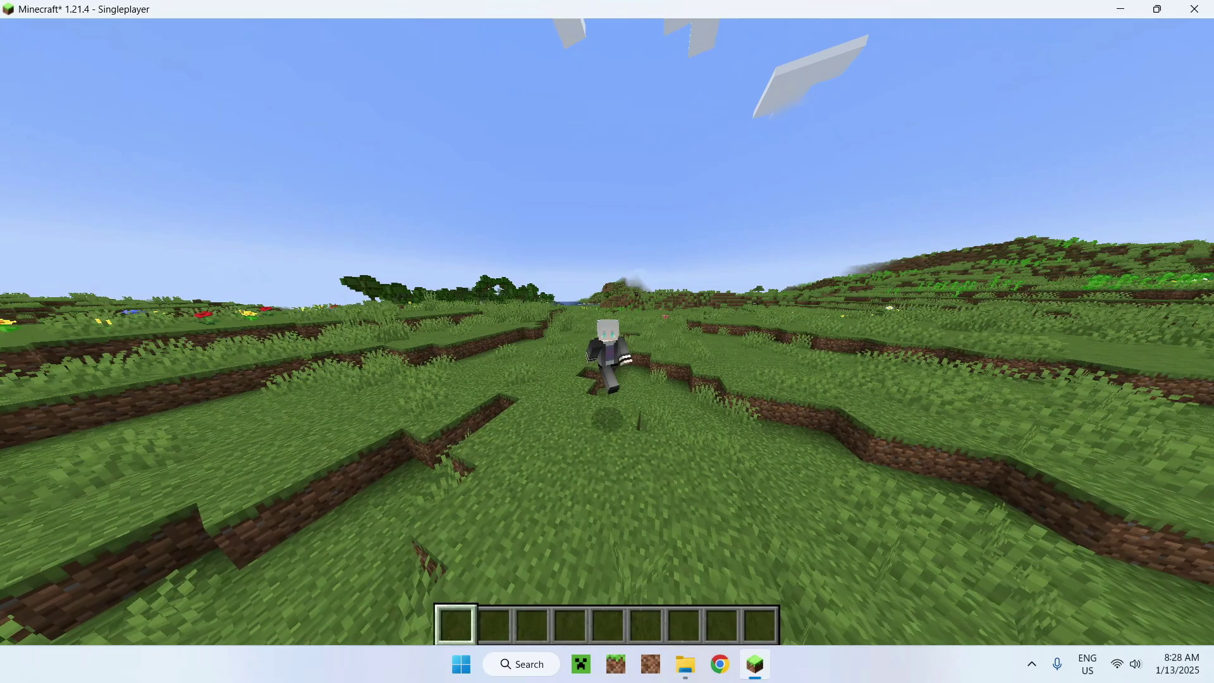
key("F5")
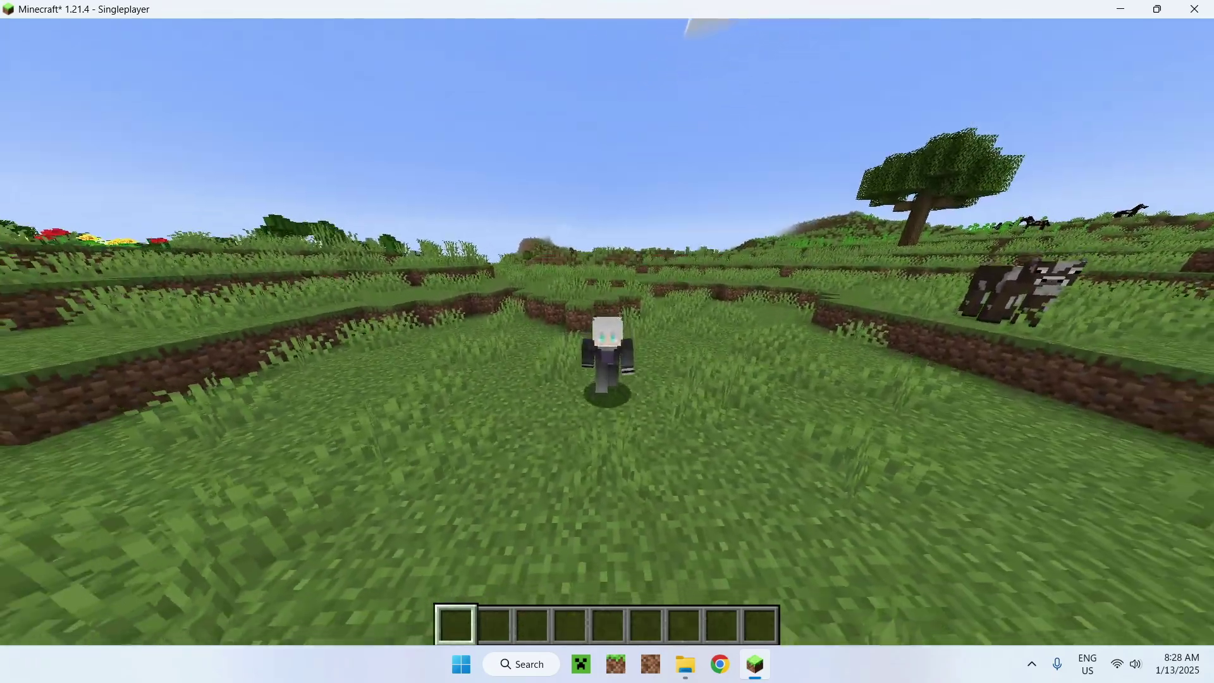